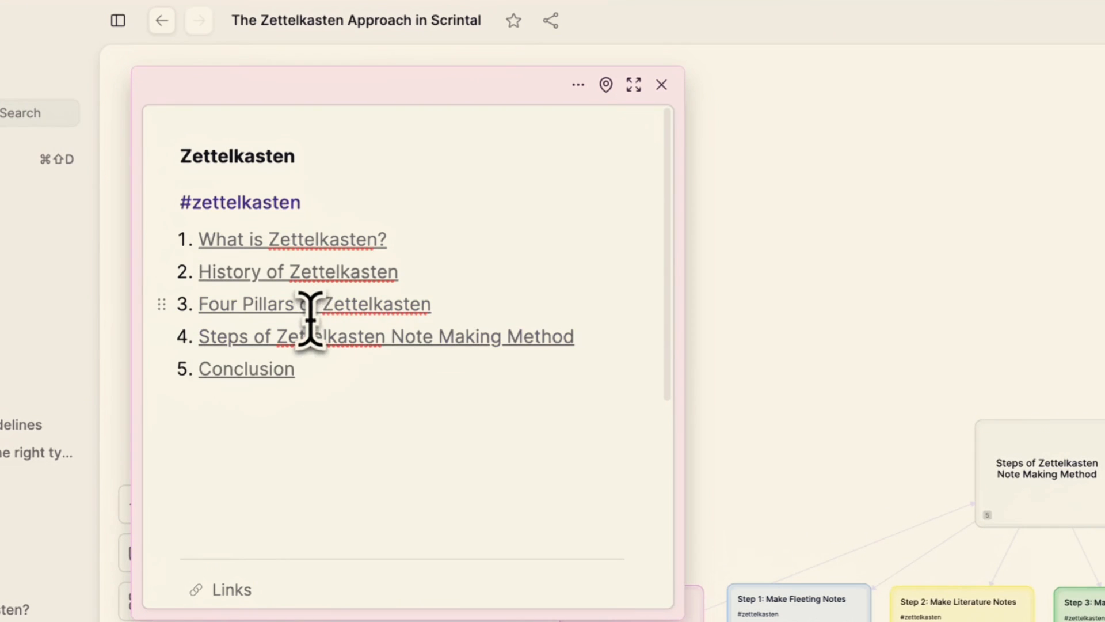
- Open the Four Pillars of Zettelkasten card from the Zettelkasten list, read it through to its backlinks and tags, and close it
click(299, 336)
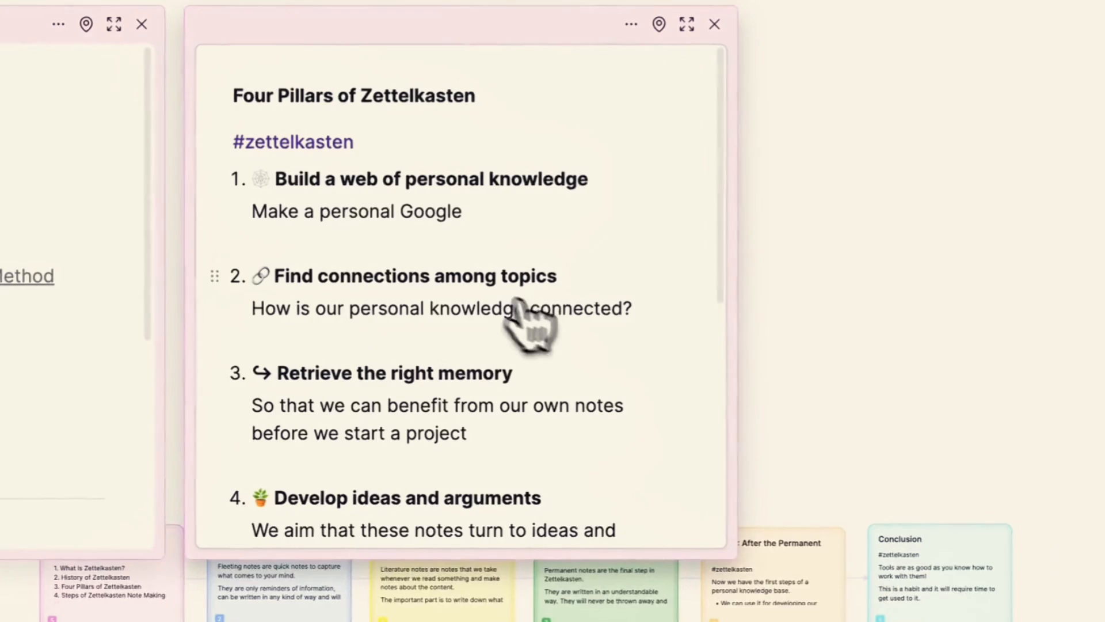
scroll(517, 302, down, 5)
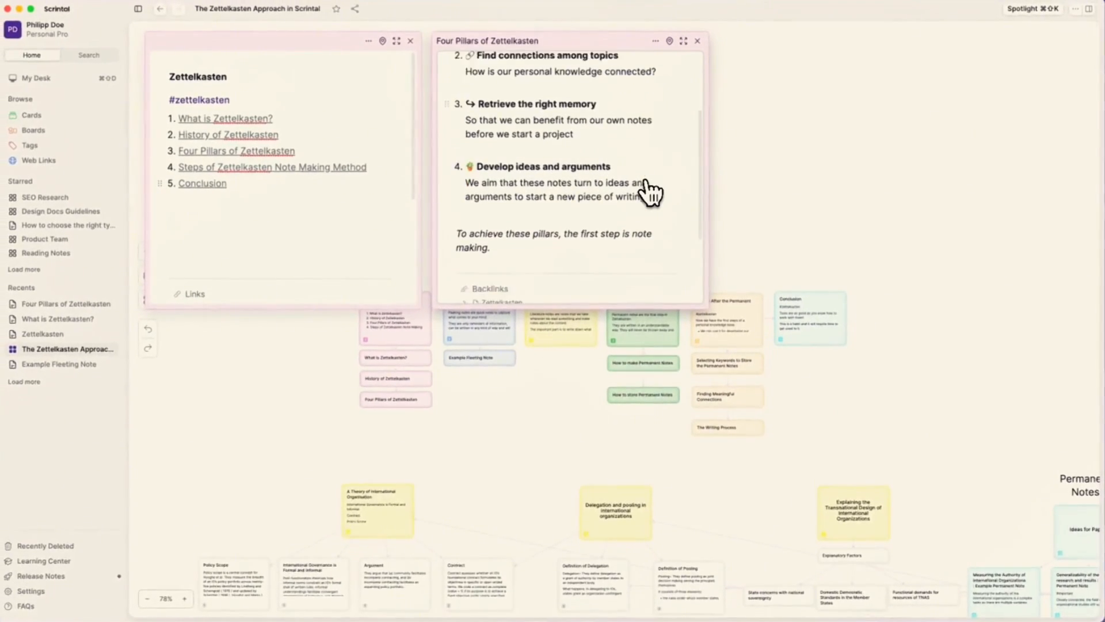
scroll(651, 192, down, 3)
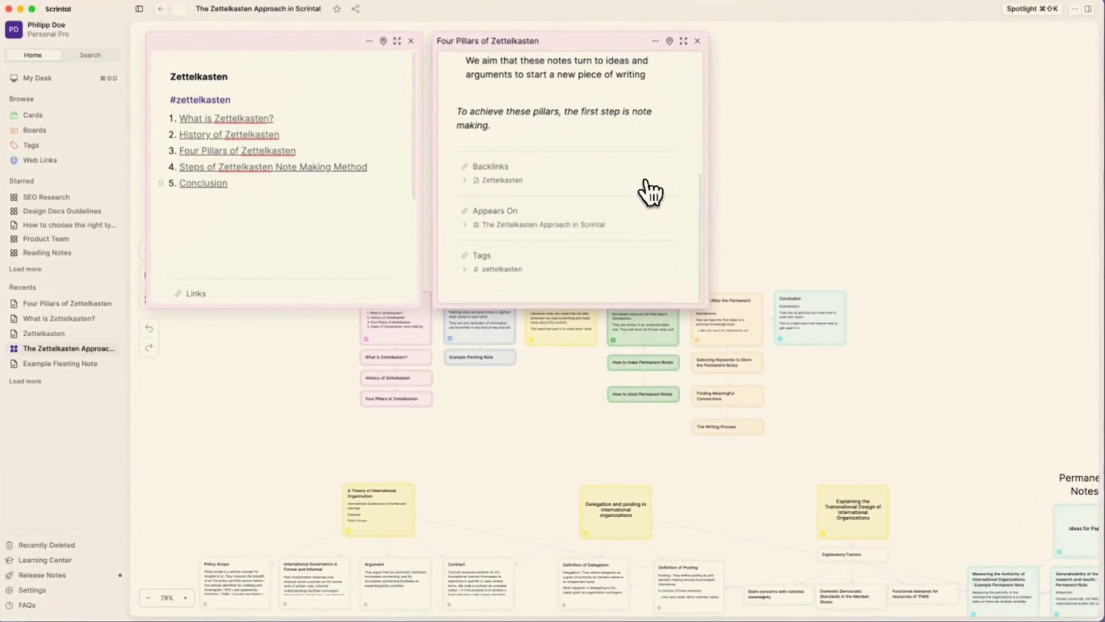
scroll(650, 192, up, 8)
click(697, 41)
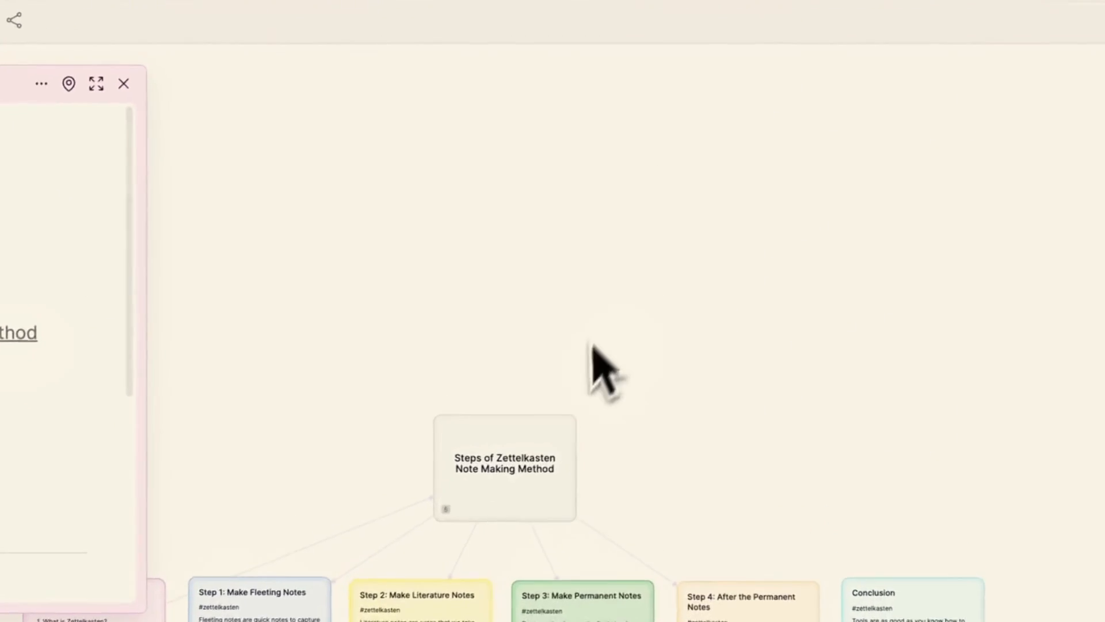
- Open the Step 1: Make Fleeting Notes card, read it through, and open its linked Example Fleeting Note
click(458, 541)
drag(645, 322, 482, 6)
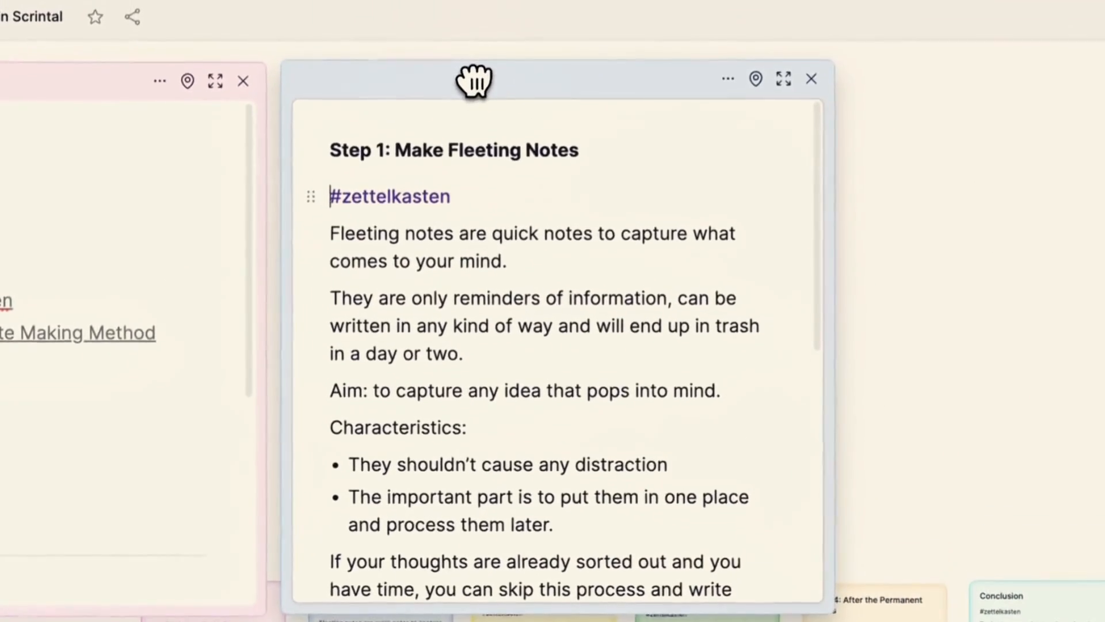
scroll(637, 414, down, 5)
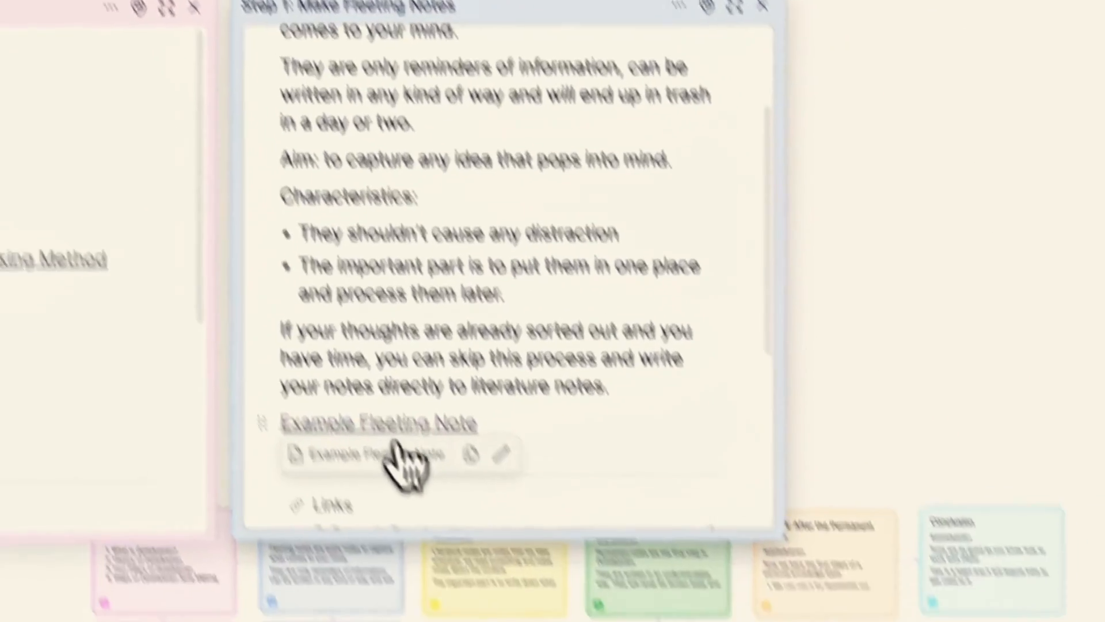
click(468, 501)
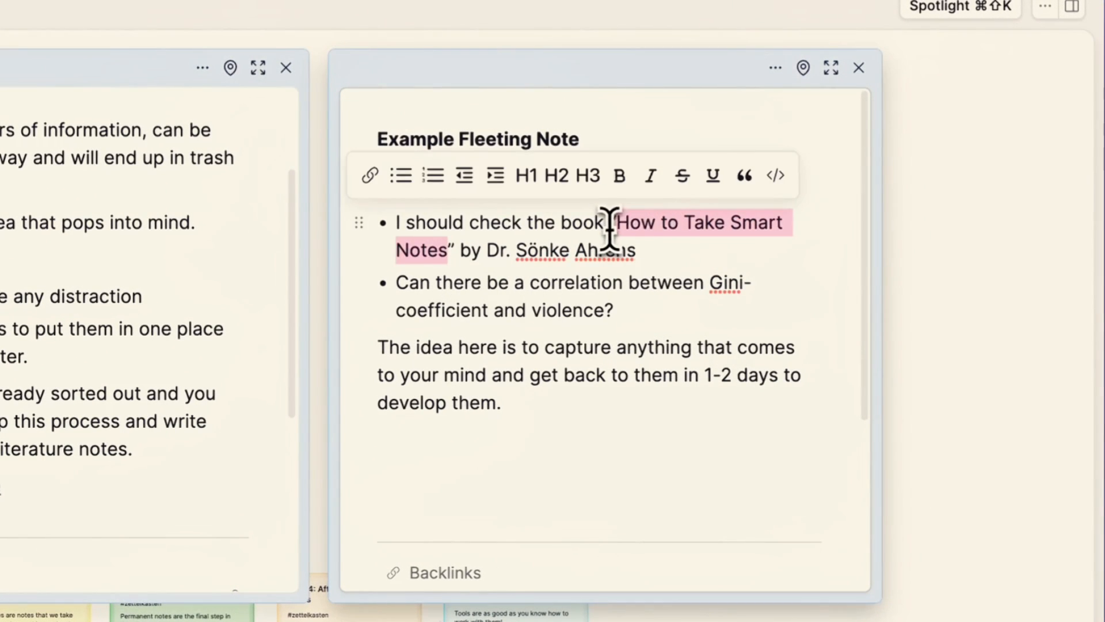
- Link the book title "How to Take Smart Notes" to a new card, and write "Book by" there with a link to a new author card
click(380, 183)
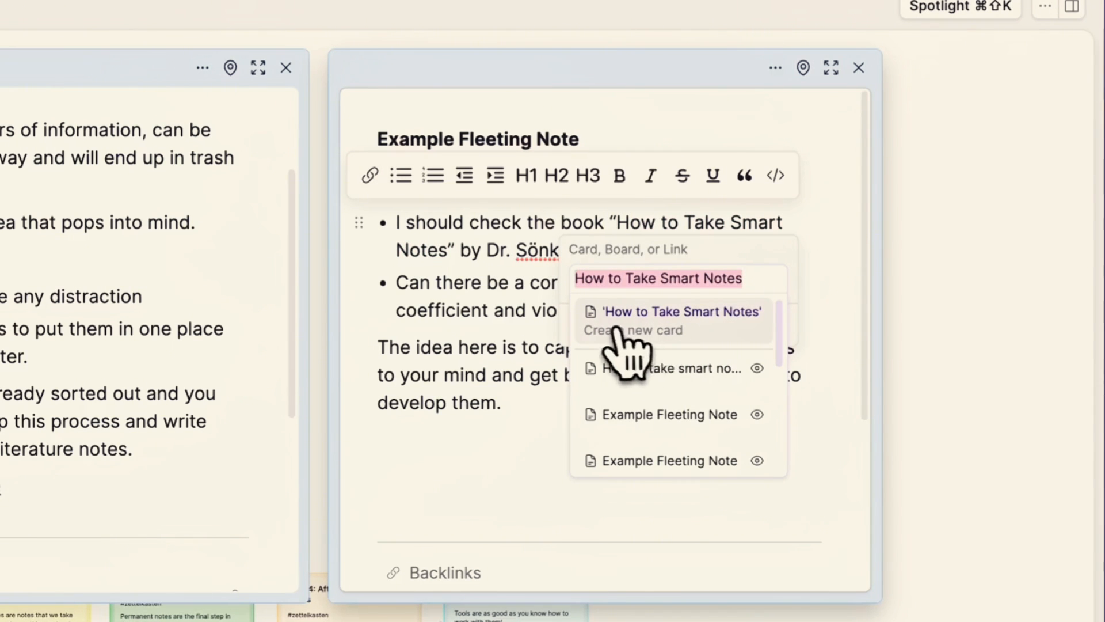
click(696, 333)
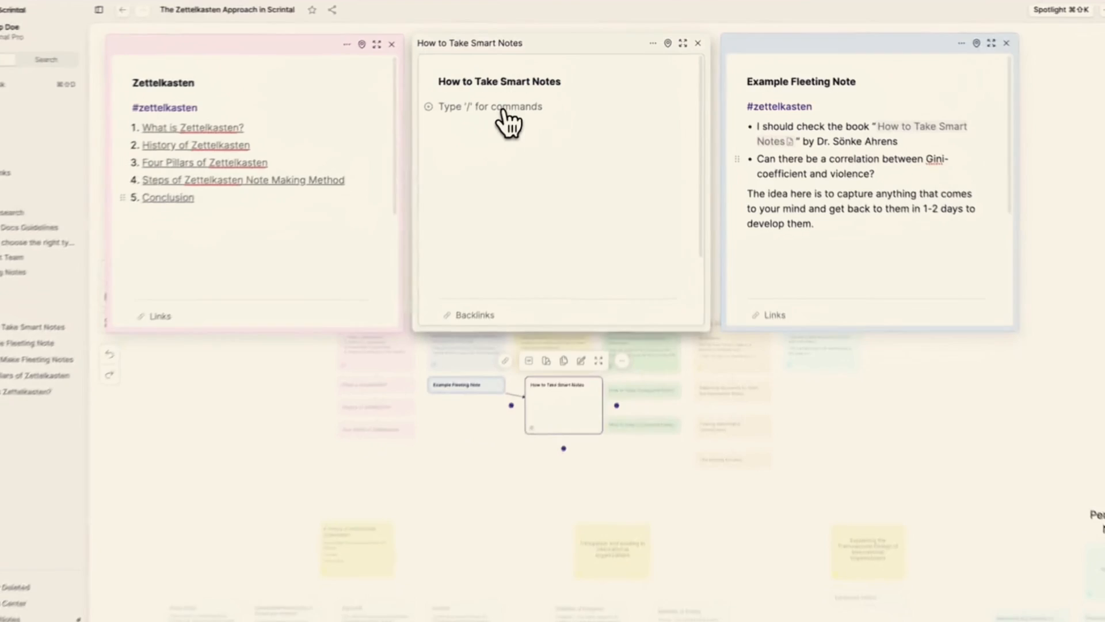
text(Book by +Sönke Ahrens)
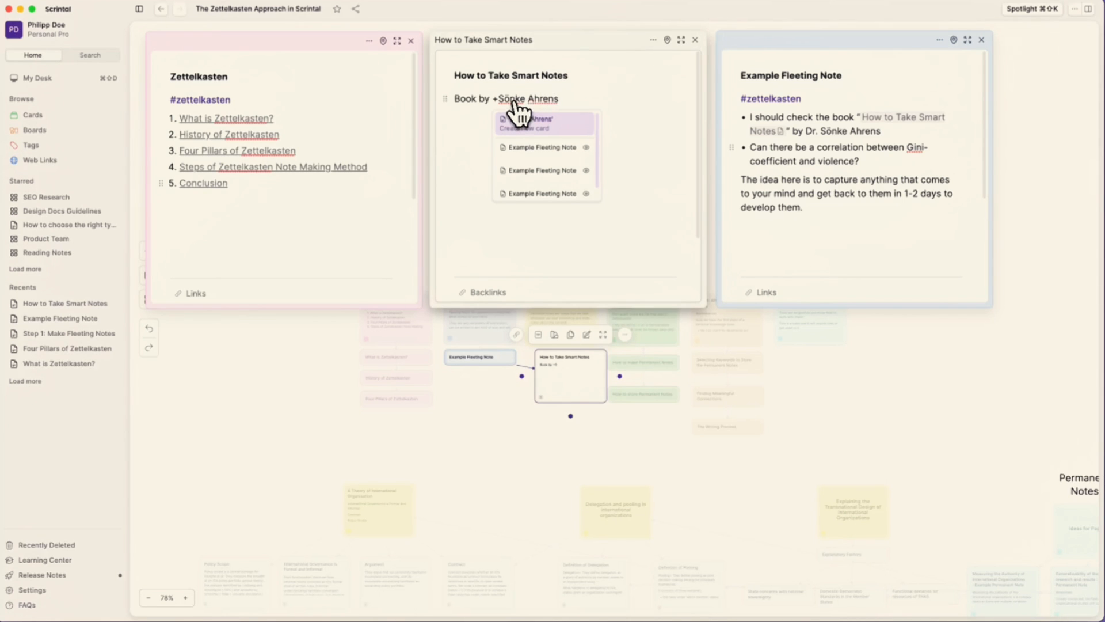
click(526, 123)
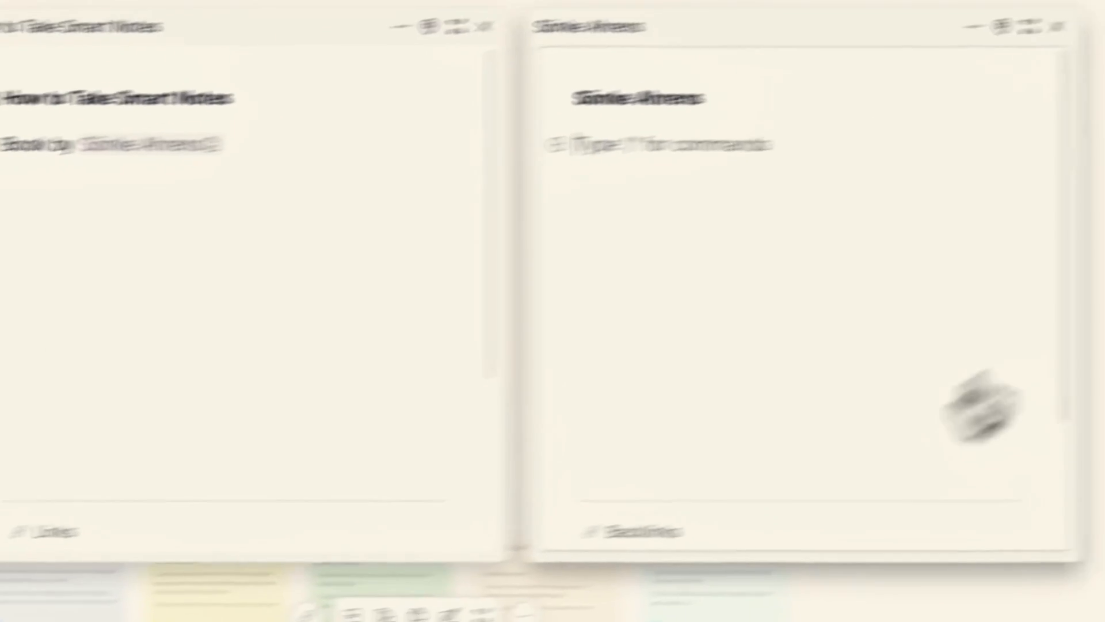
- Tag the new author card with #author and close all the open card windows
text(#author)
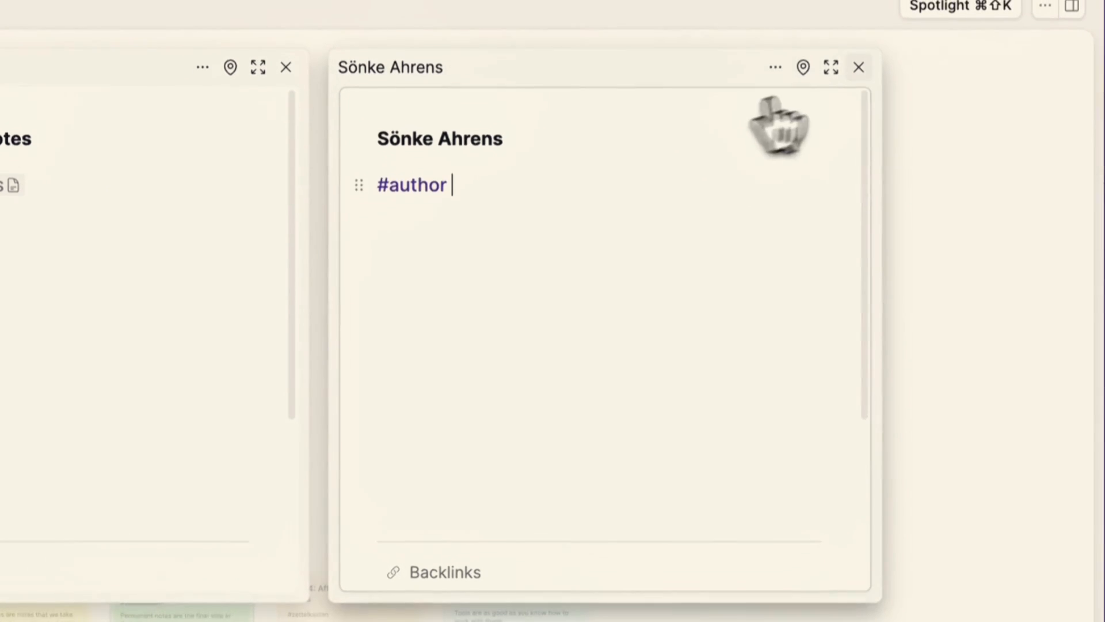
click(859, 57)
click(286, 56)
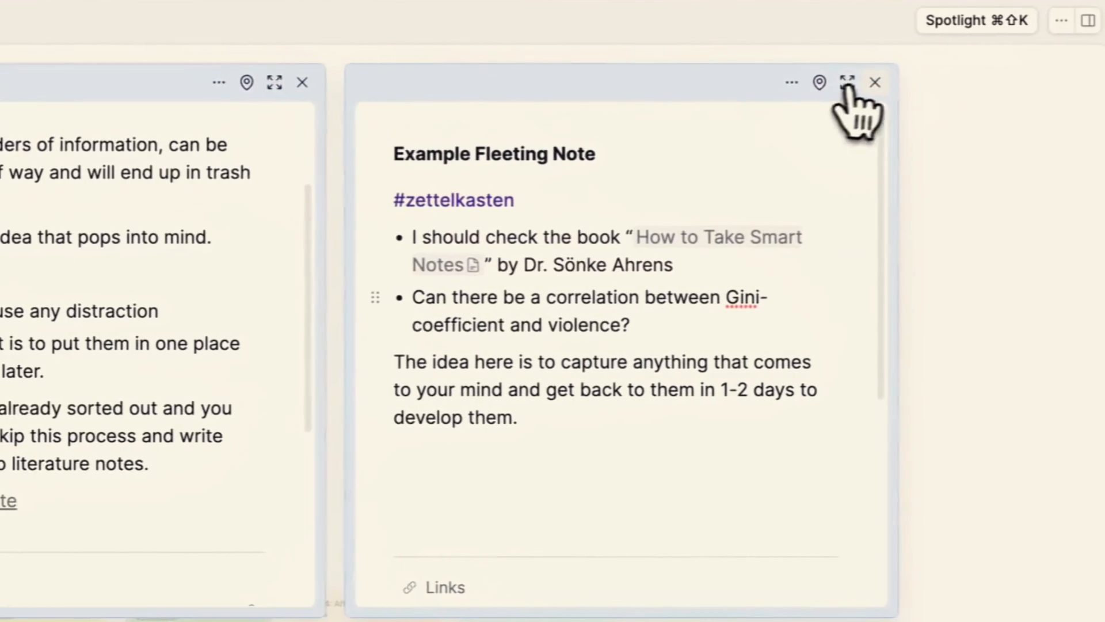
click(937, 82)
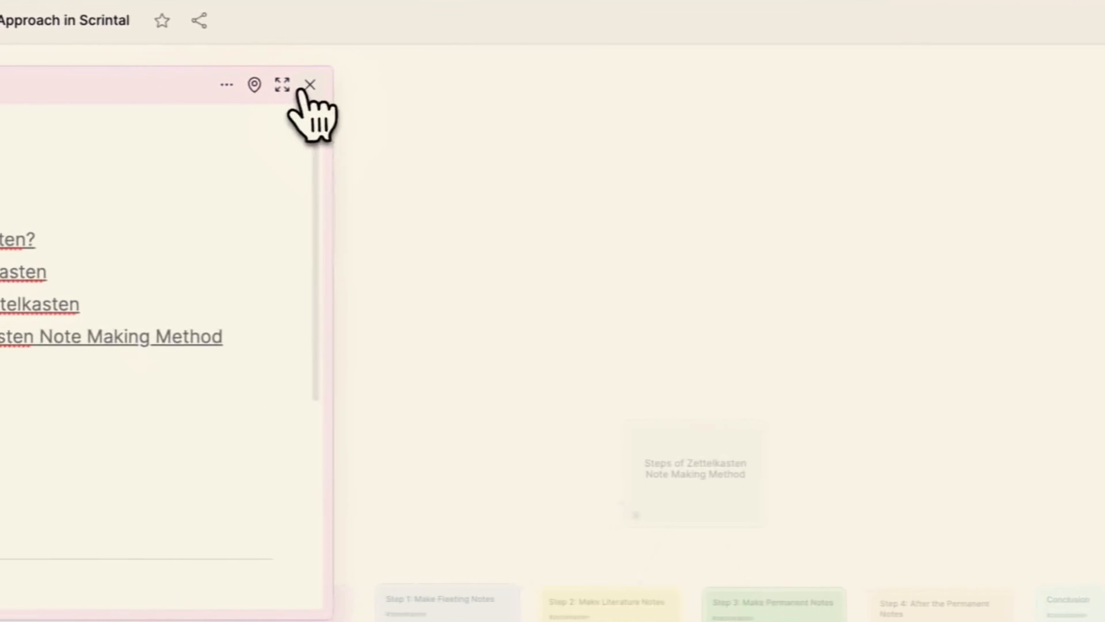
click(197, 84)
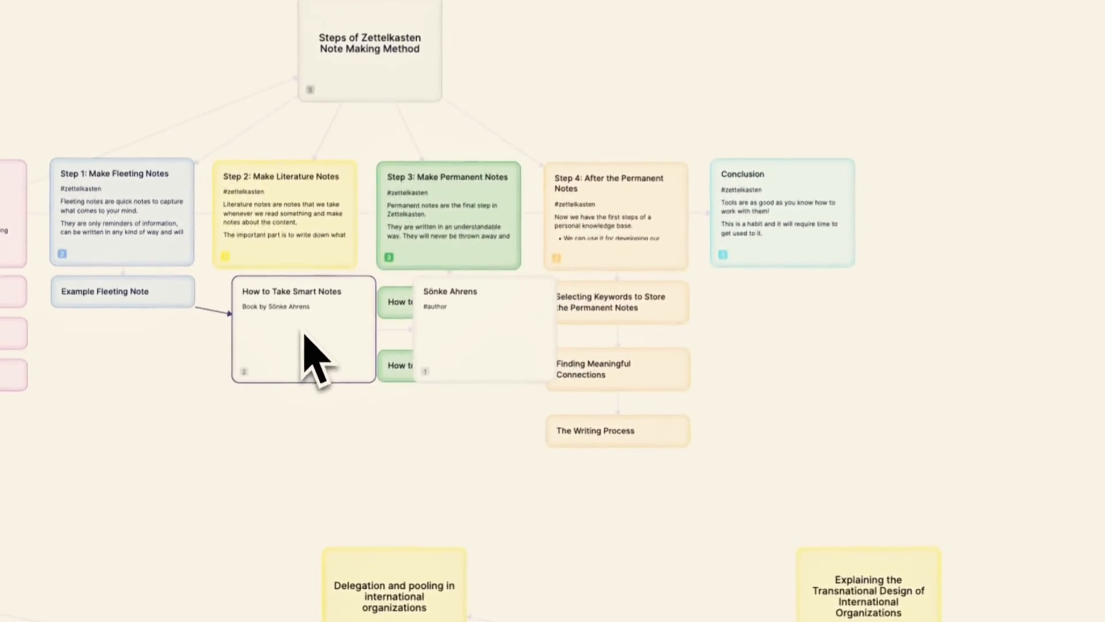
- Remove the How to Take Smart Notes card and the author card from the board
click(304, 324)
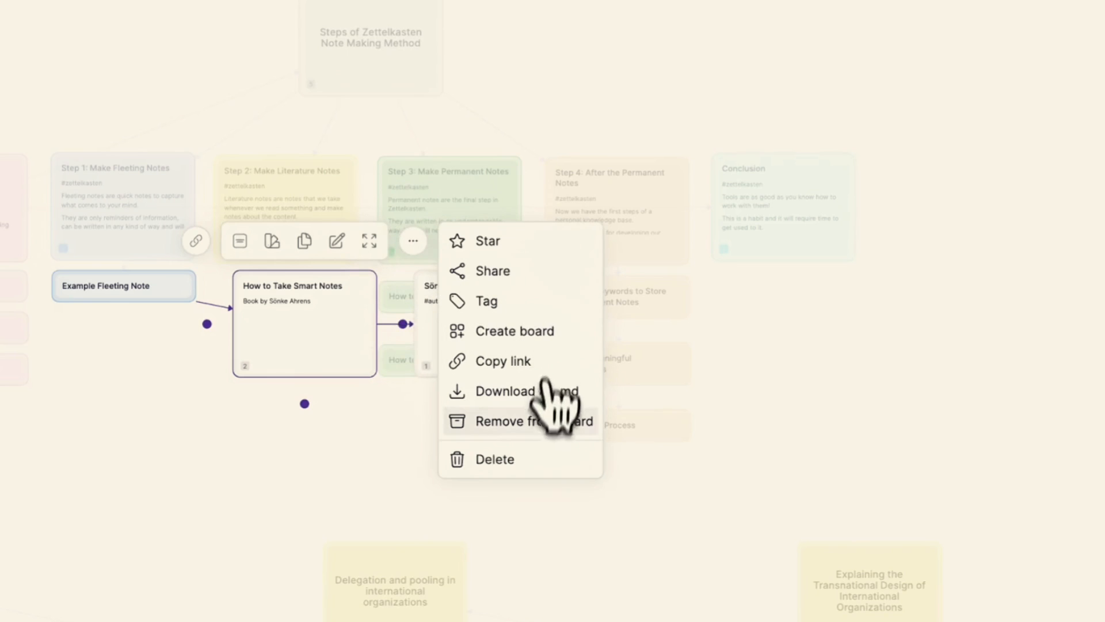
click(527, 422)
click(524, 325)
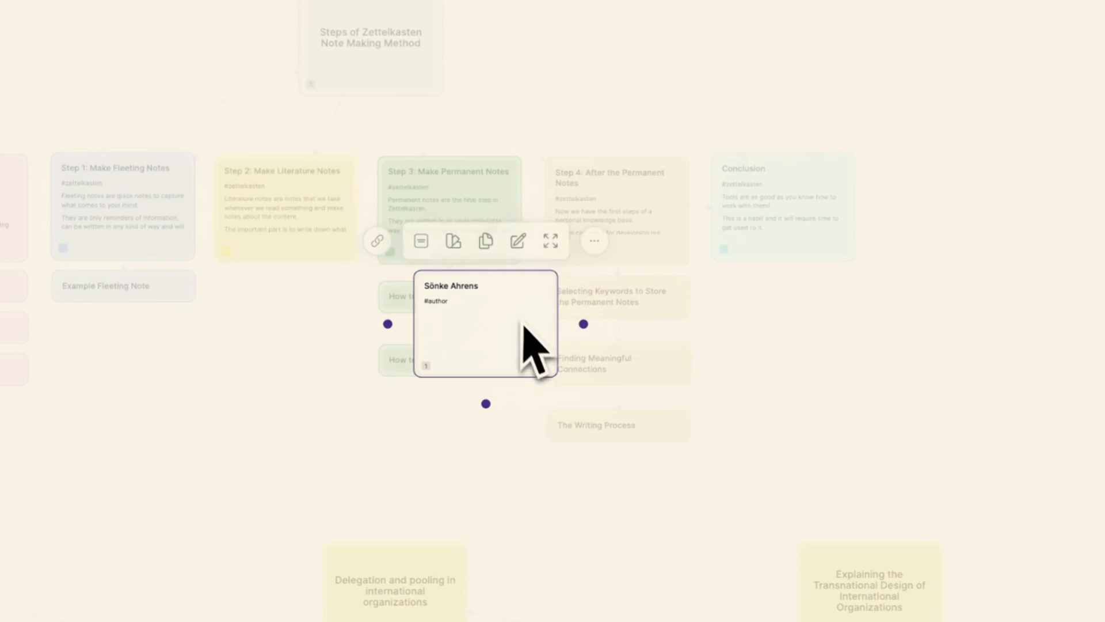
click(719, 421)
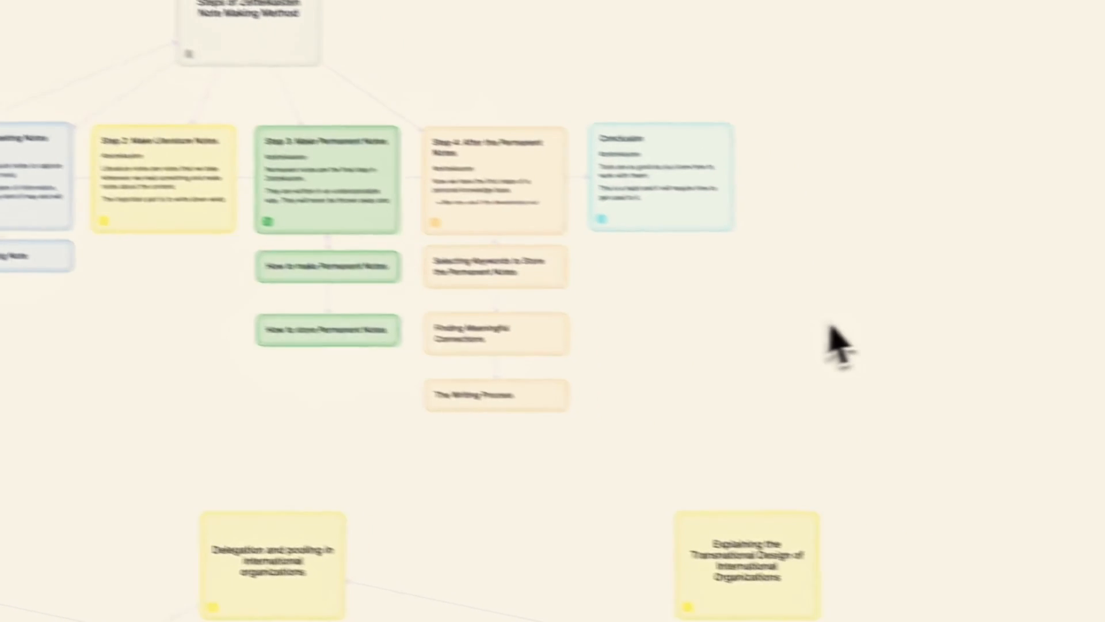
scroll(291, 393, down, 3)
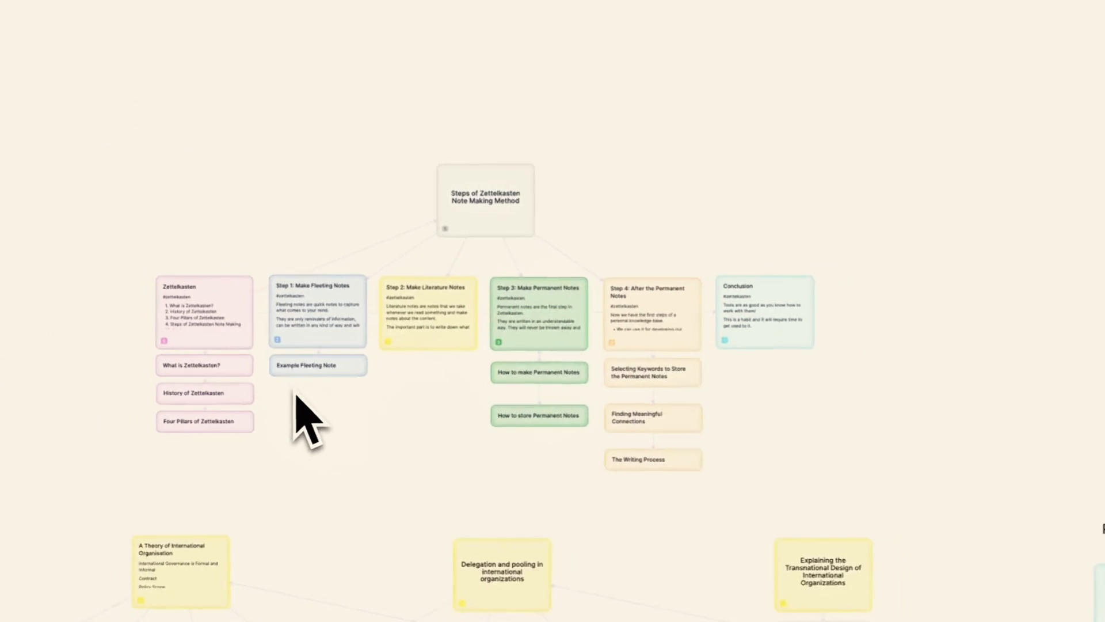
drag(806, 444, 677, 188)
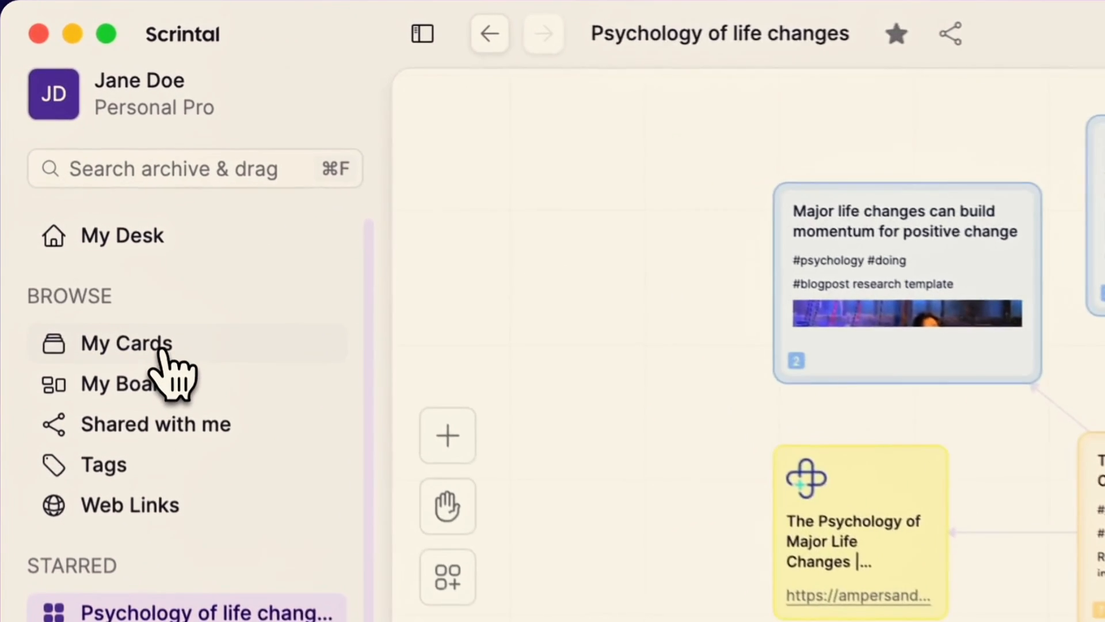
- Search all cards for "Zettelkasten"
click(84, 180)
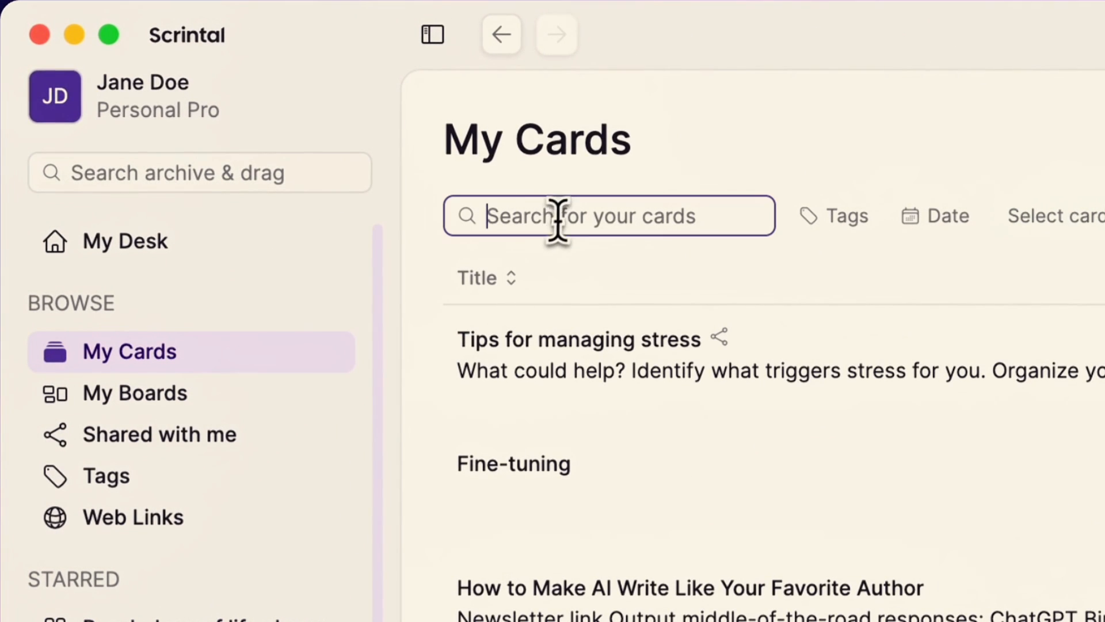
text(Zet)
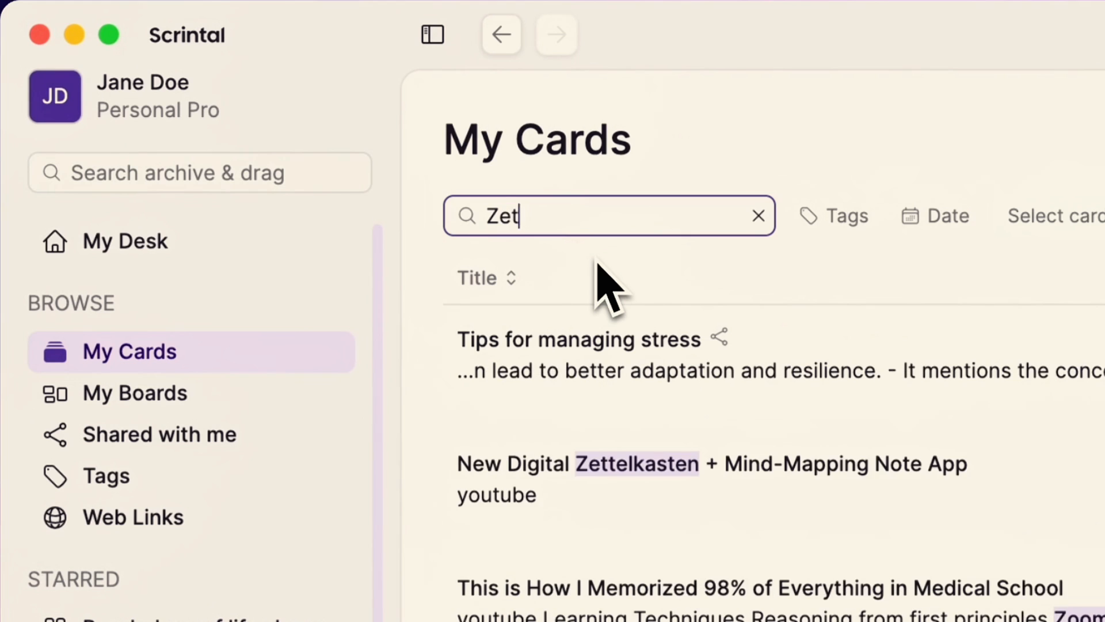
text(telkasten)
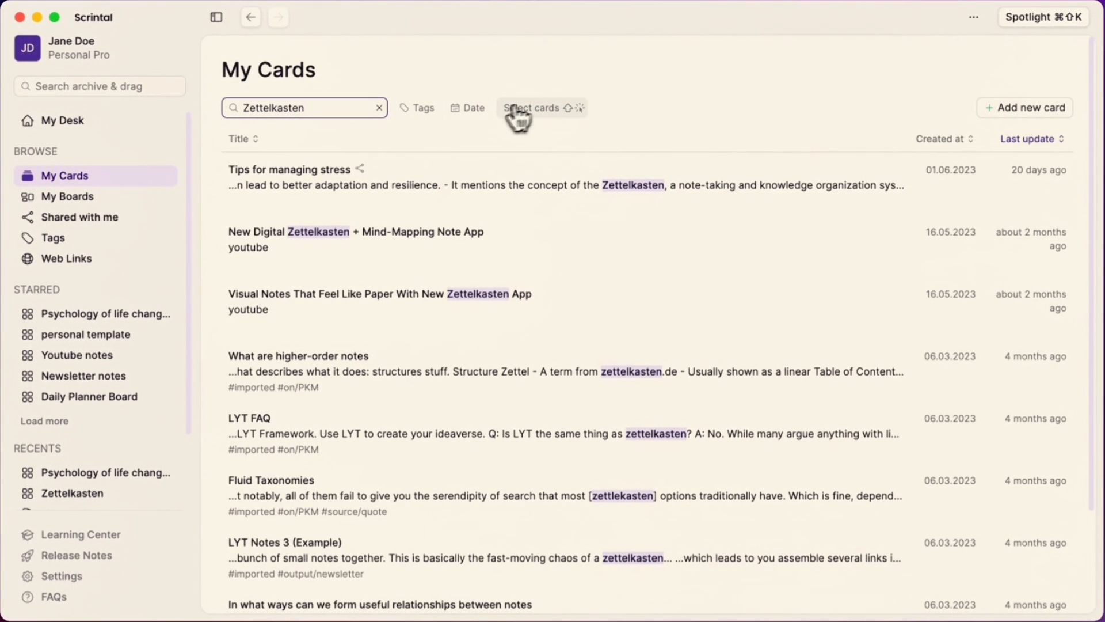
- Select all the cards found by the search and create a board with them
click(535, 110)
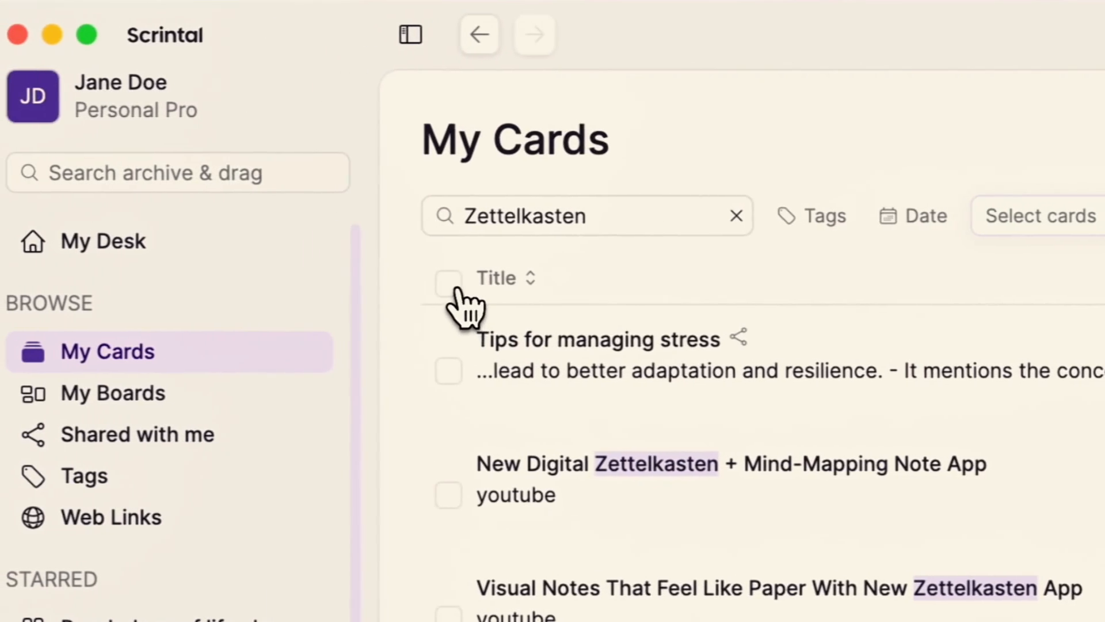
click(322, 282)
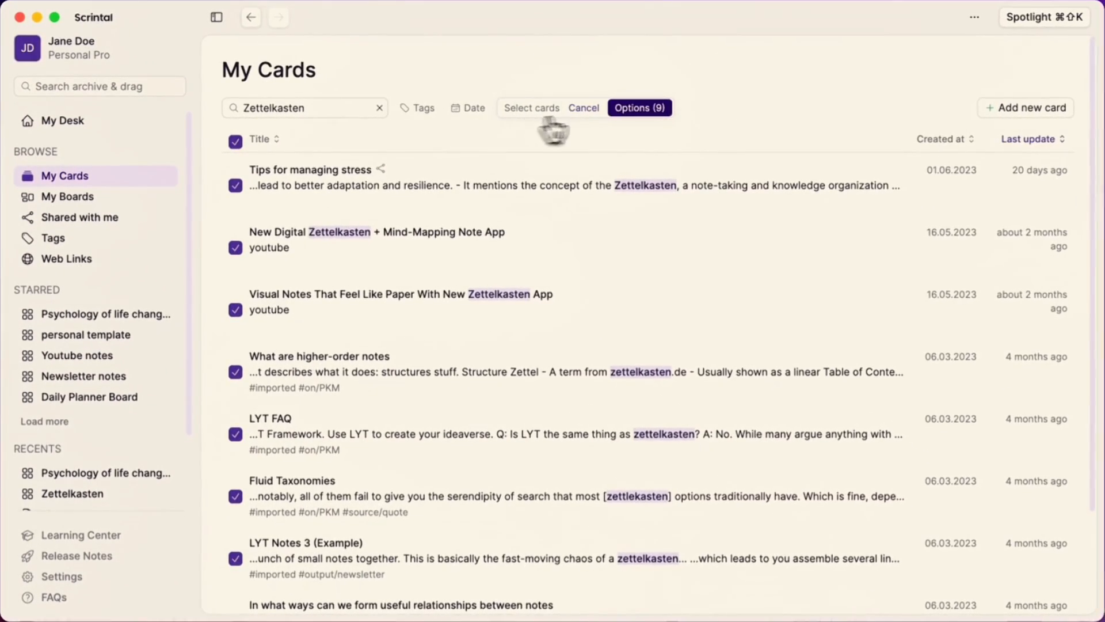
click(638, 108)
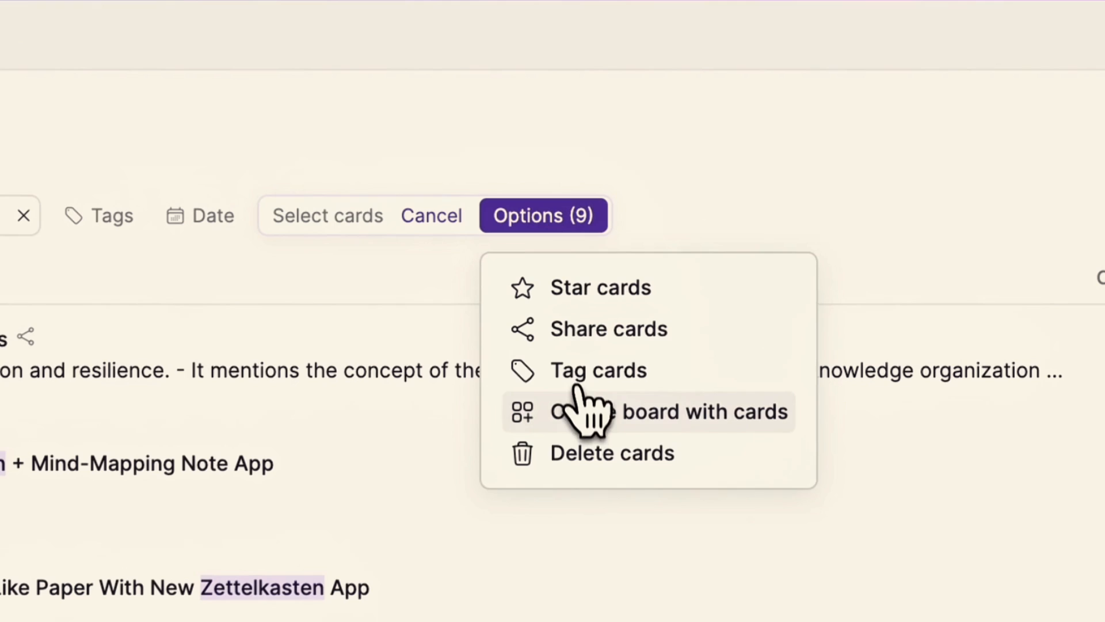
click(578, 397)
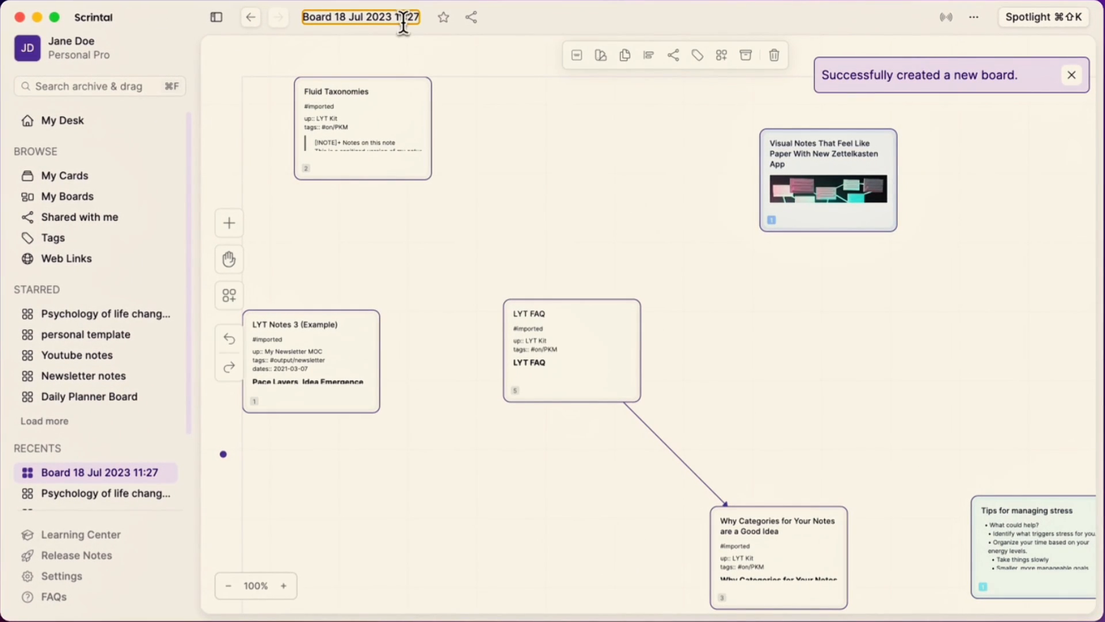
- Rename the new board as "Zettelkasten board" and look over its cards
text(Zettelkasten board)
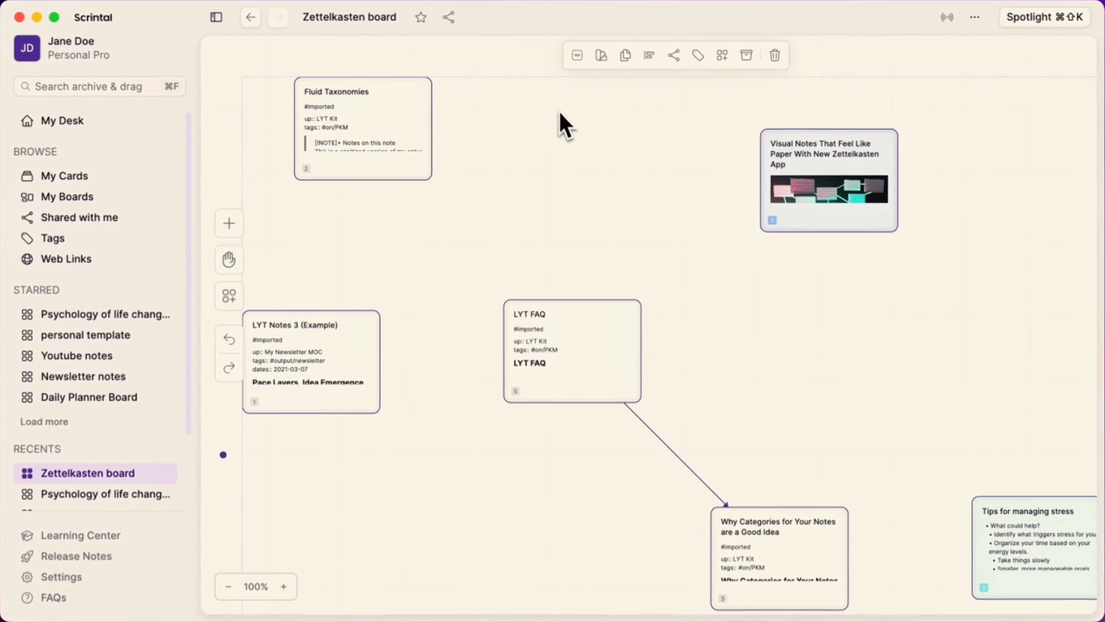
scroll(737, 444, down, 4)
scroll(738, 444, right, 3)
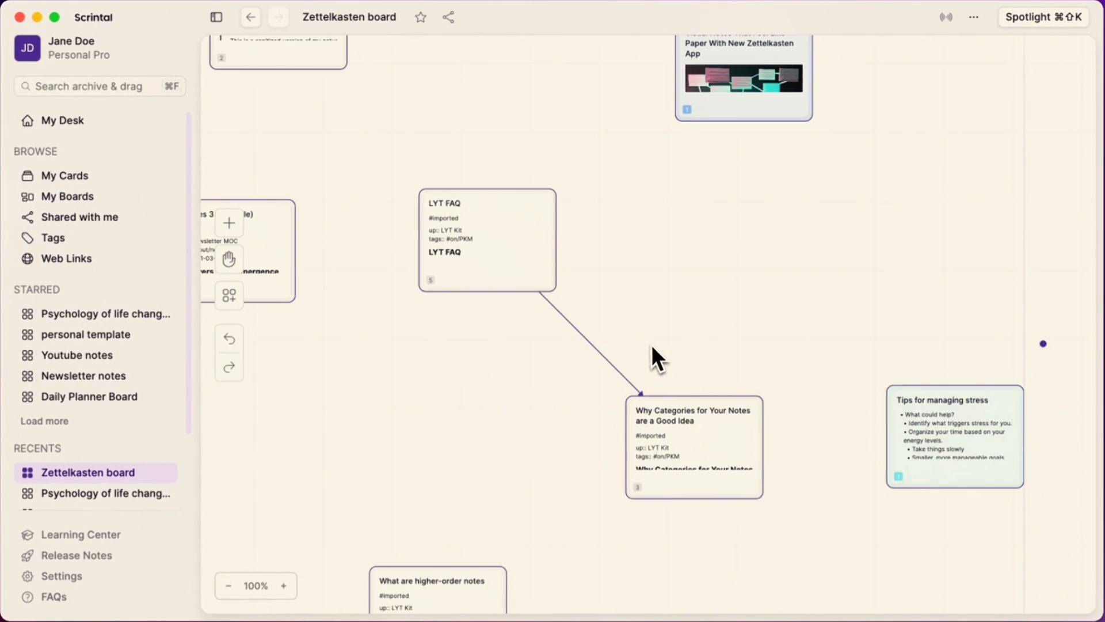
scroll(651, 346, down, 10)
scroll(651, 345, left, 5)
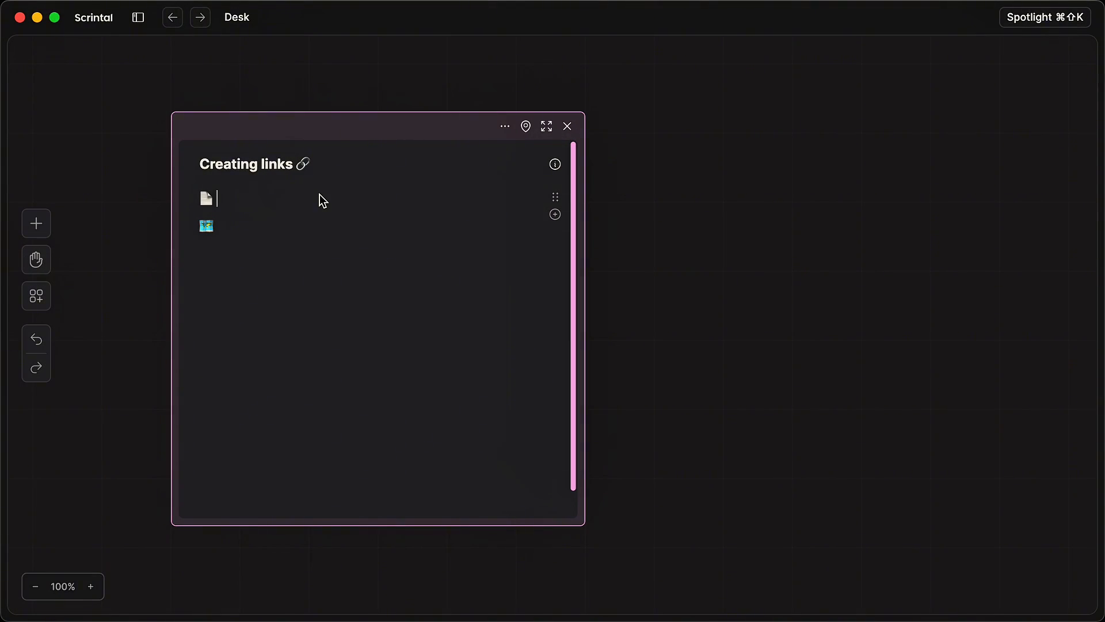
- Insert links to the Zettelkasten card and the Zettelkasten board in the Creating links card
text(+zettel)
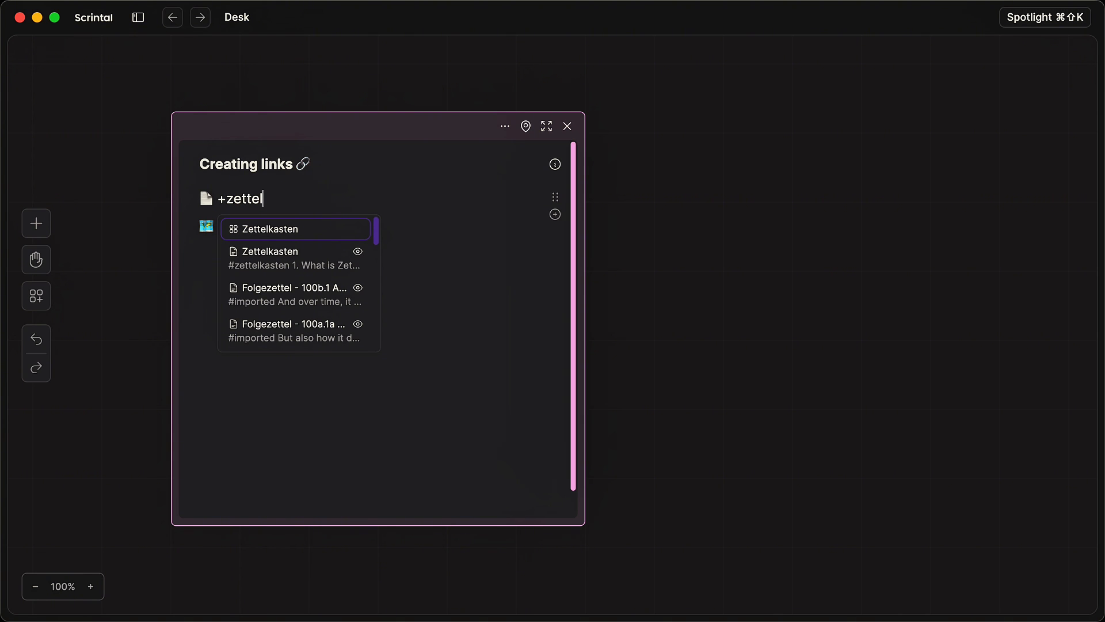
click(307, 259)
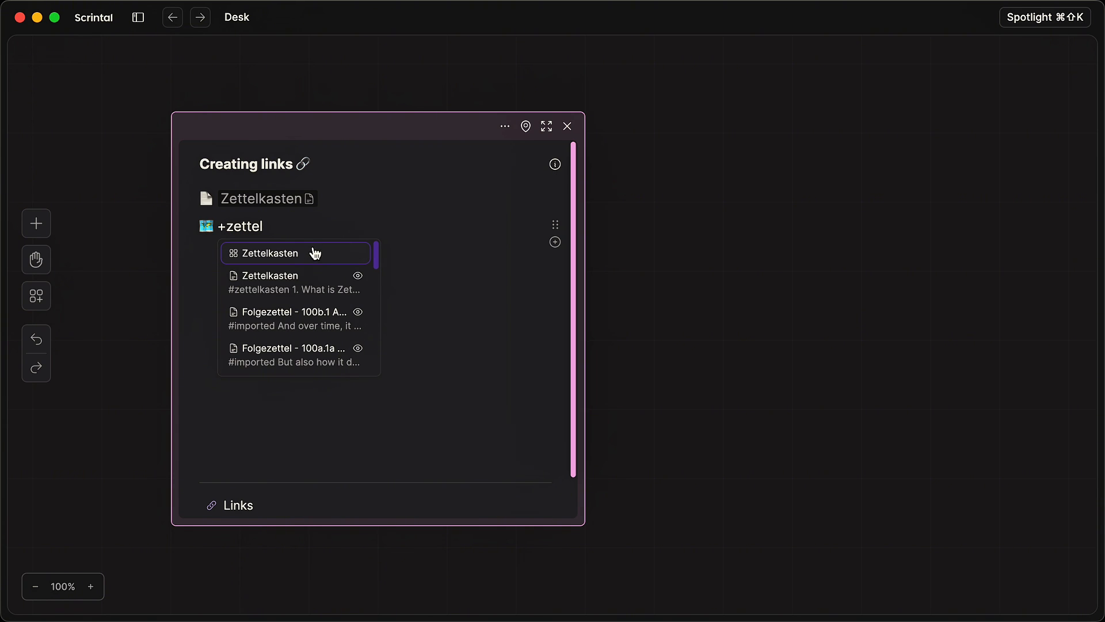
- Follow the Zettelkasten board link, return to the desk, and open the linked Zettelkasten card beside the Creating links card
click(296, 231)
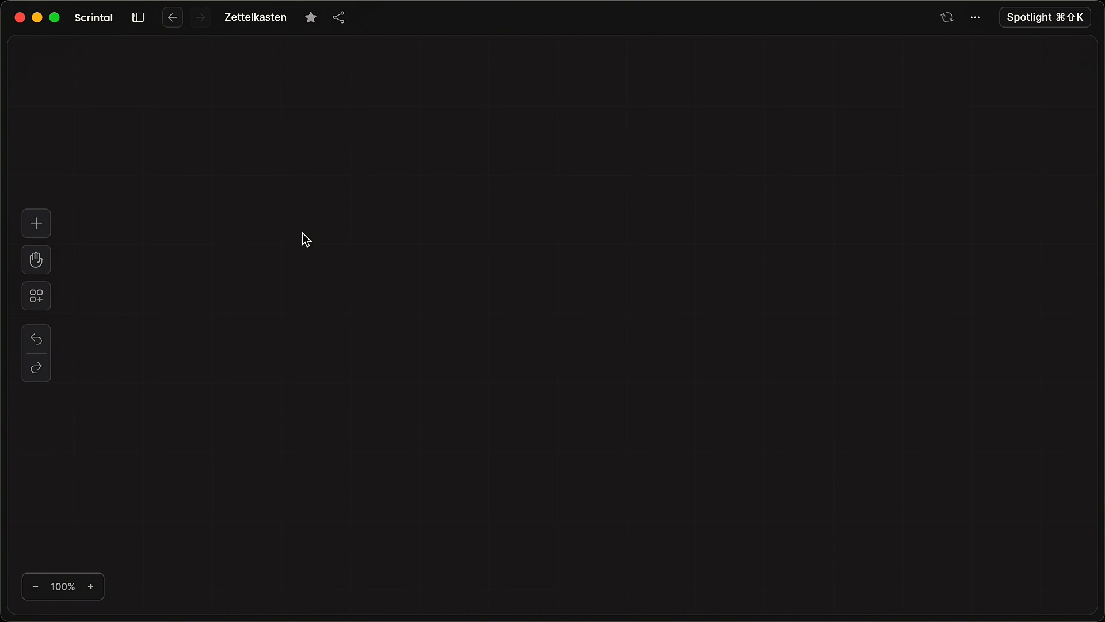
click(173, 18)
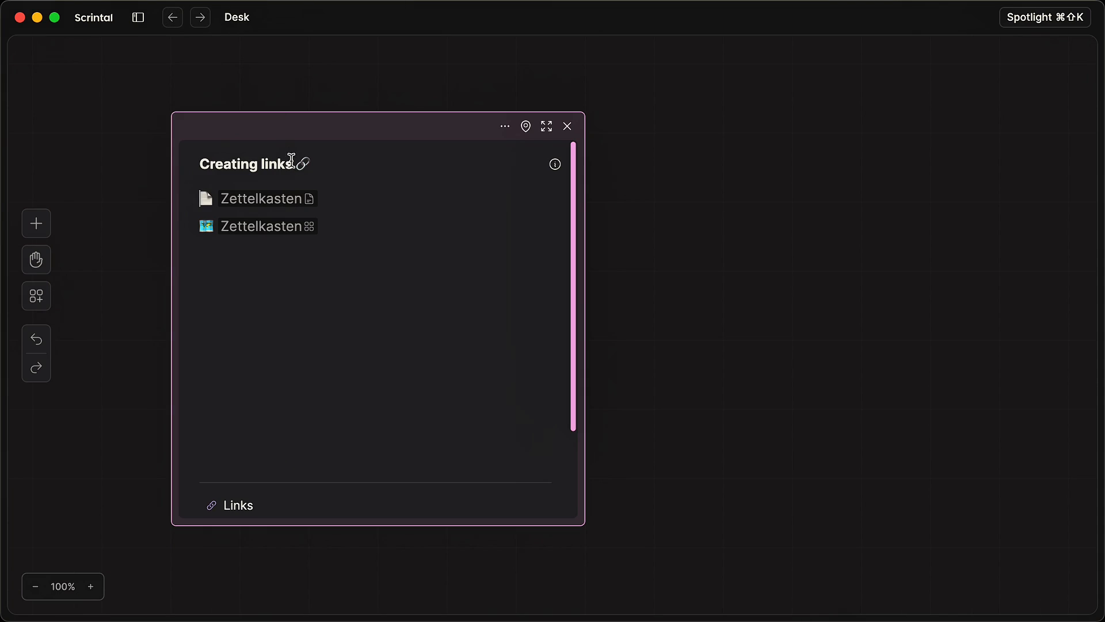
click(269, 201)
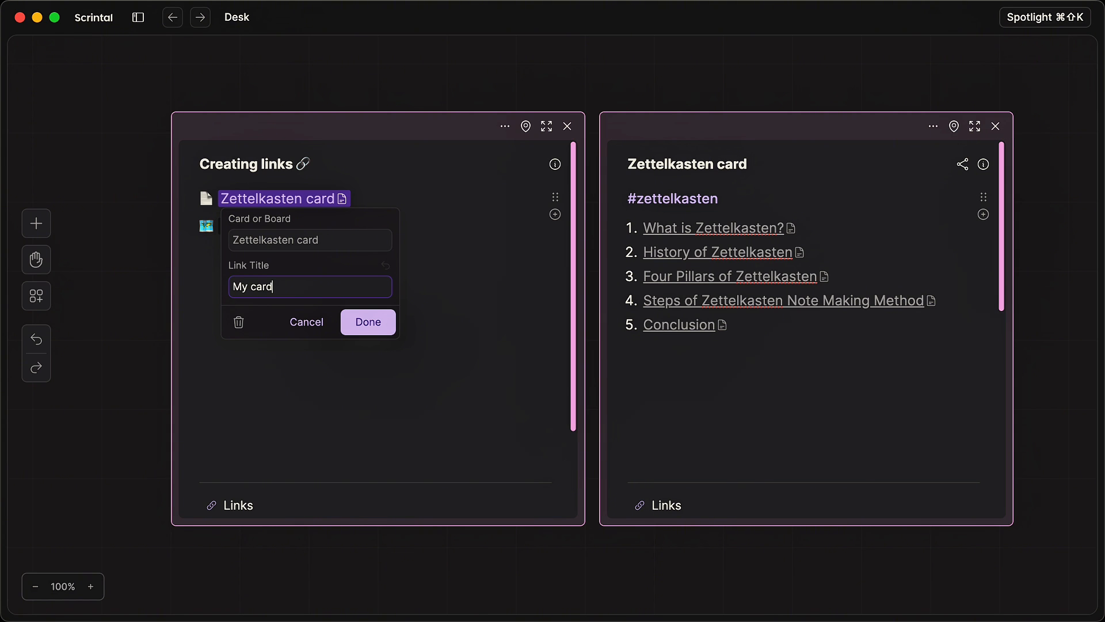
- Set the title of the Zettelkasten card link in the Creating links card to "My card"
click(353, 327)
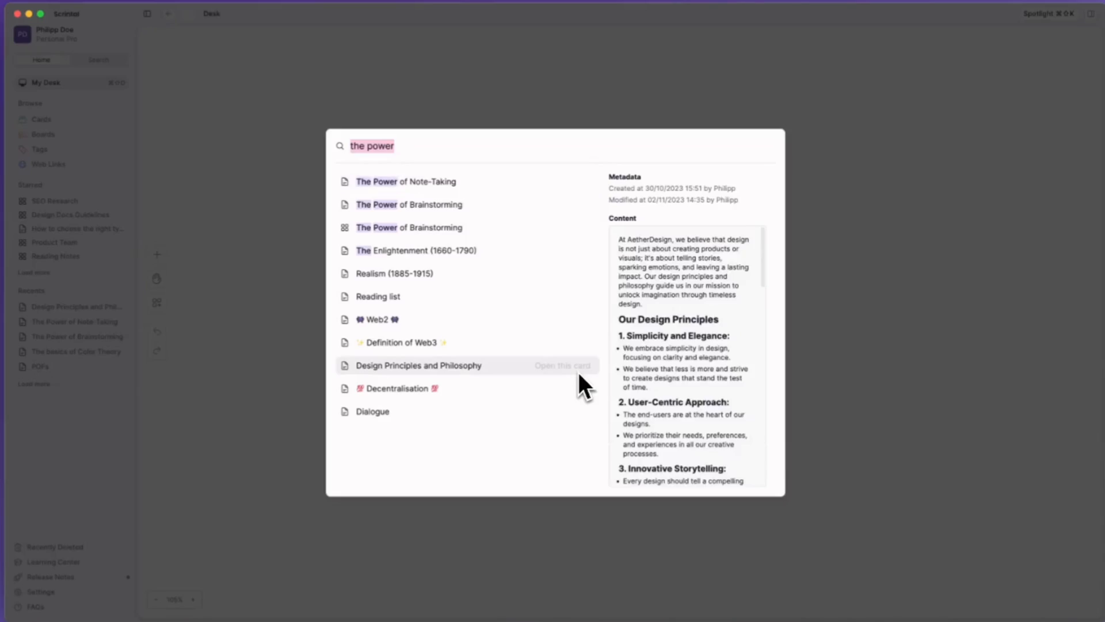
- Search for "the power of brain" and open the board The Power of Brainstorming
text(the power of brain)
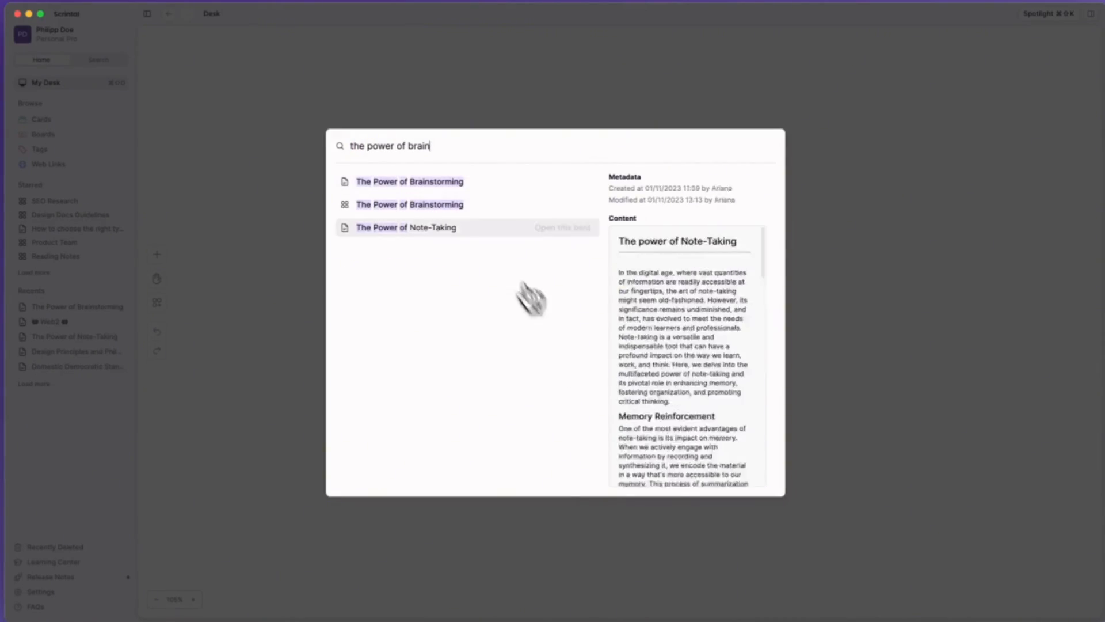
click(442, 205)
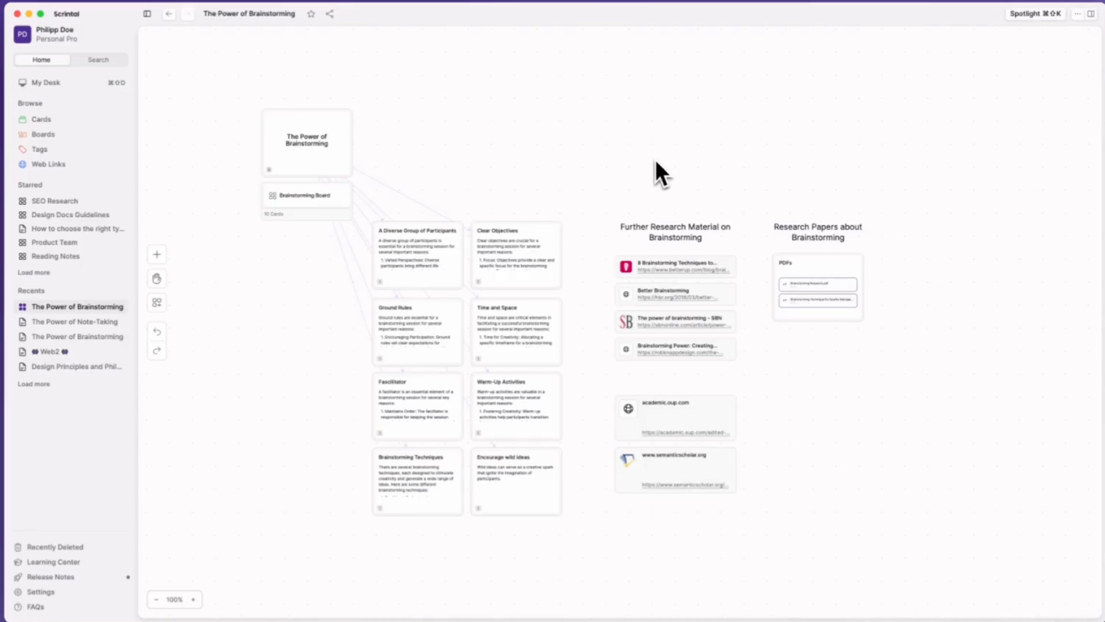
- Color the four web links directly below the Further Research Material on Brainstorming heading blue, and check the options of the first link
click(748, 371)
click(678, 244)
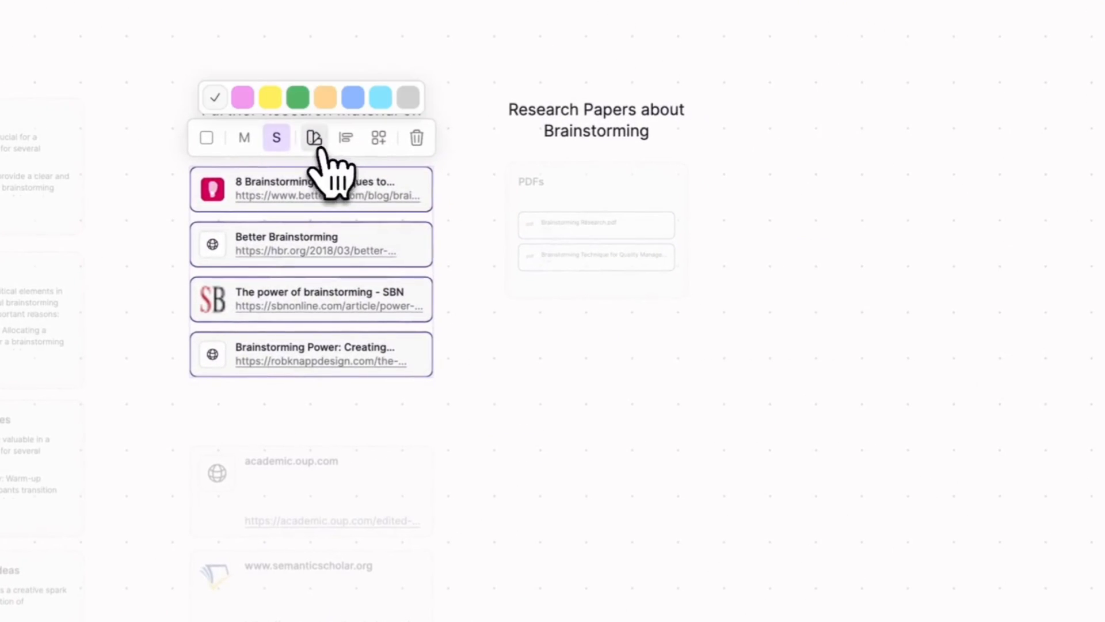
click(353, 98)
click(815, 532)
click(304, 173)
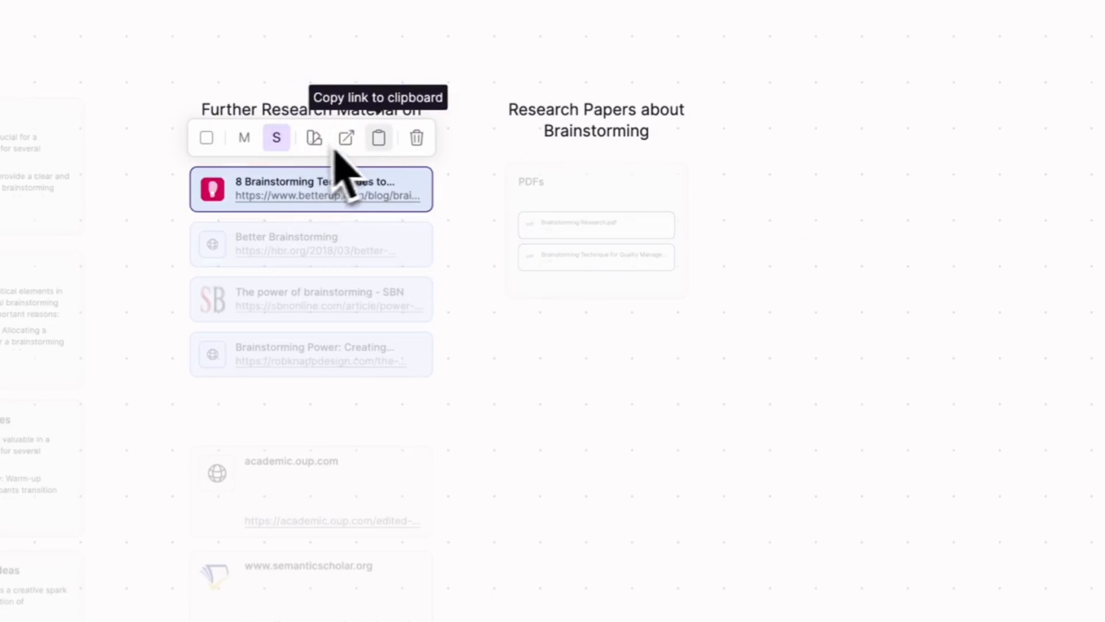
click(573, 353)
- Open Brainstorming Research.pdf from the PDFs card and read through its pages beside the board
double_click(666, 190)
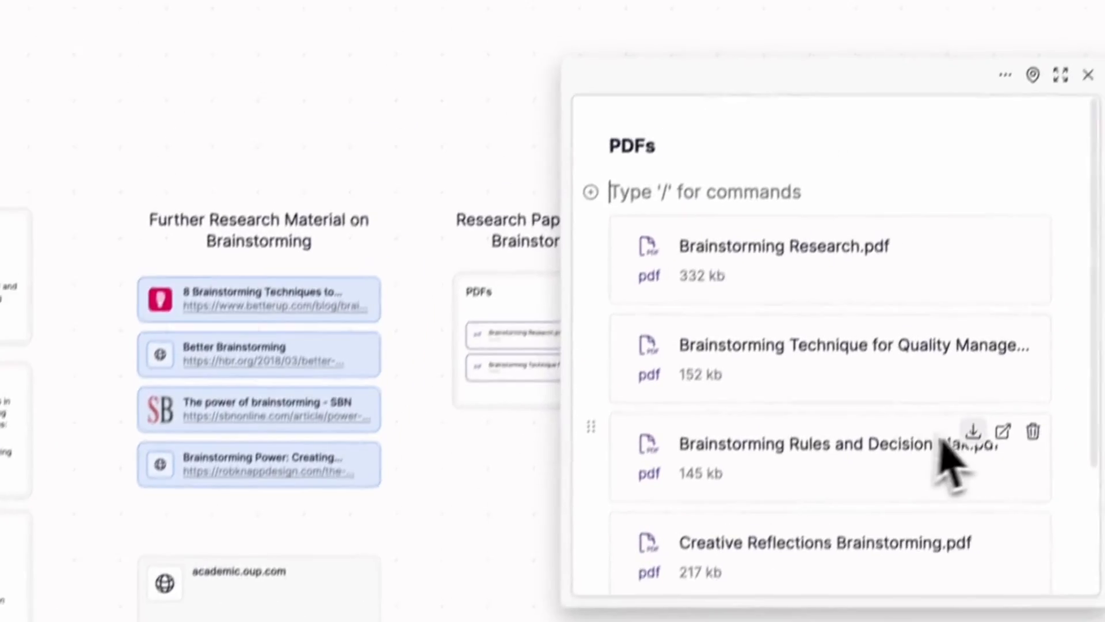
click(904, 303)
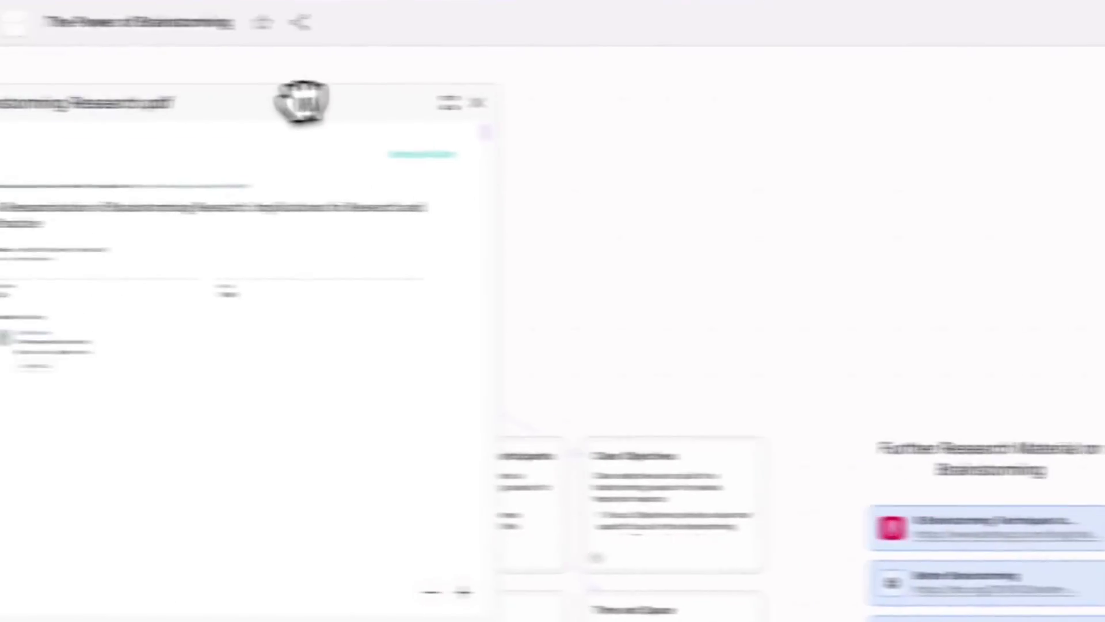
scroll(518, 541, down, 15)
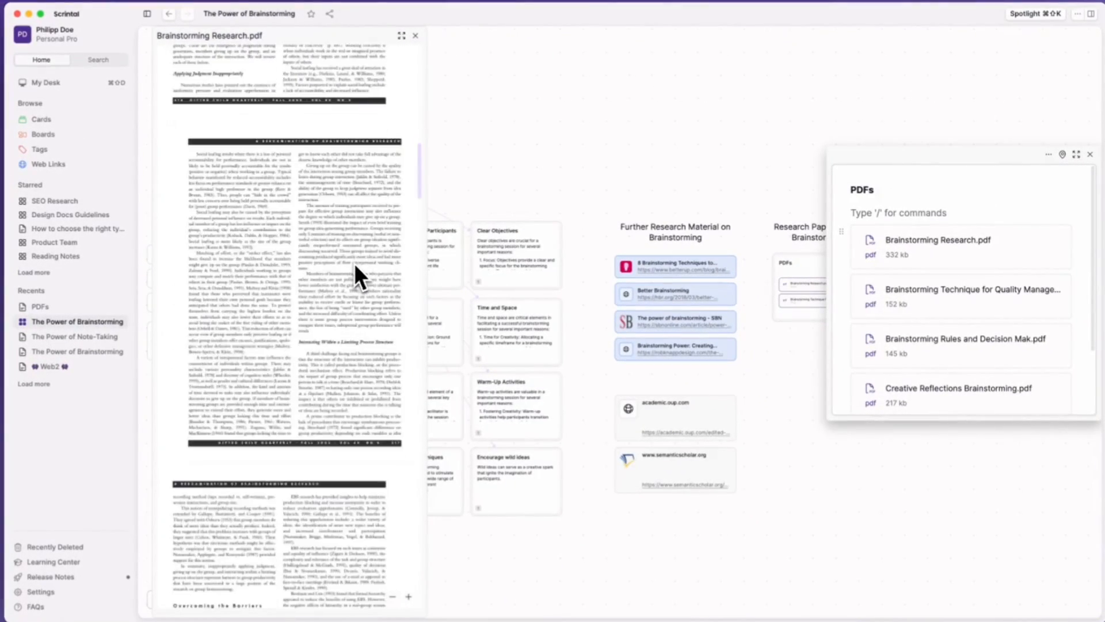
scroll(354, 264, down, 12)
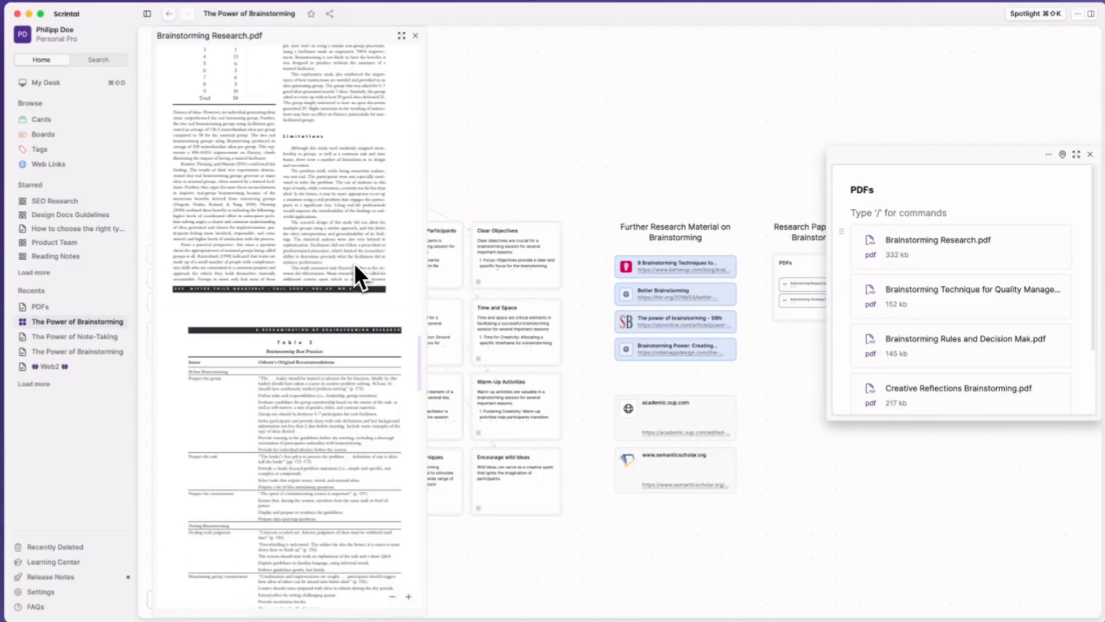
scroll(354, 264, down, 4)
- Open Creative Reflections Brainstorming.pdf from the PDFs card and close the card
scroll(987, 371, down, 3)
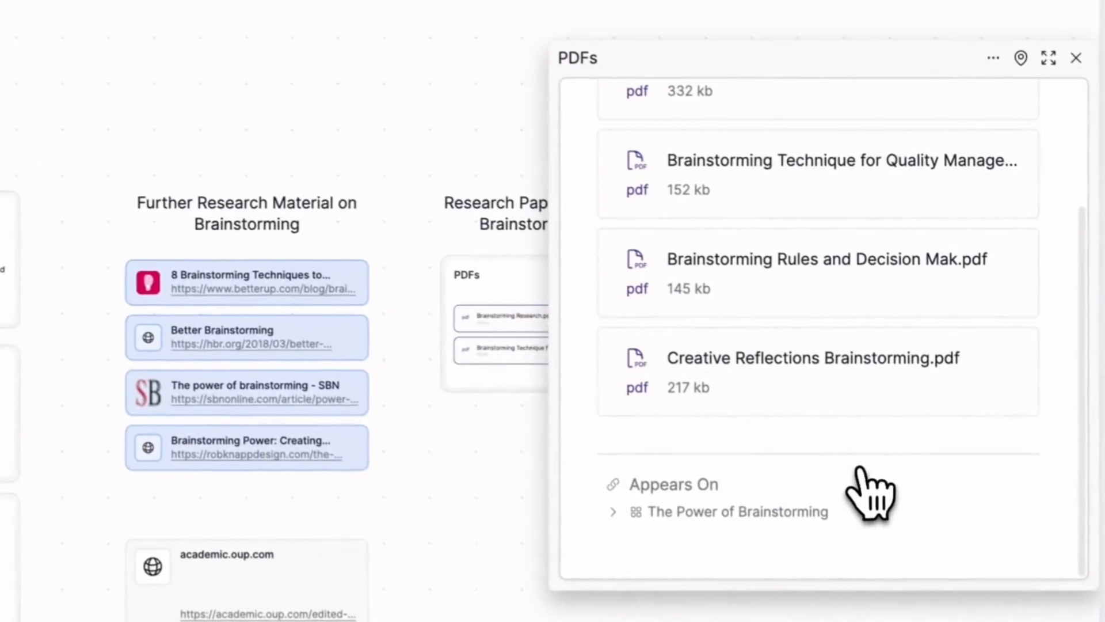
click(985, 347)
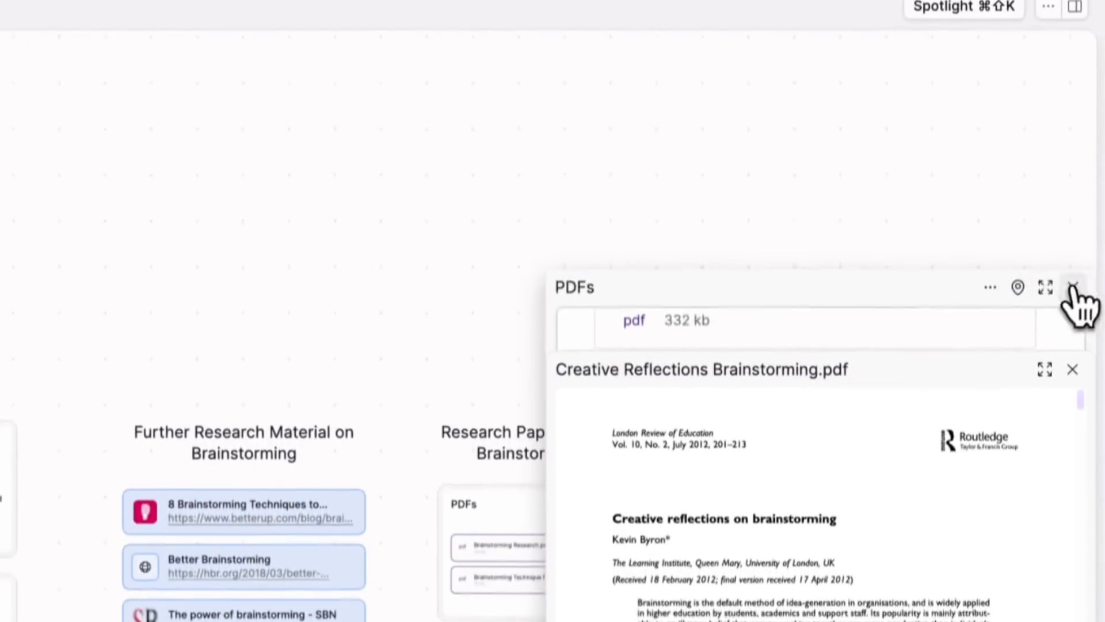
click(1073, 56)
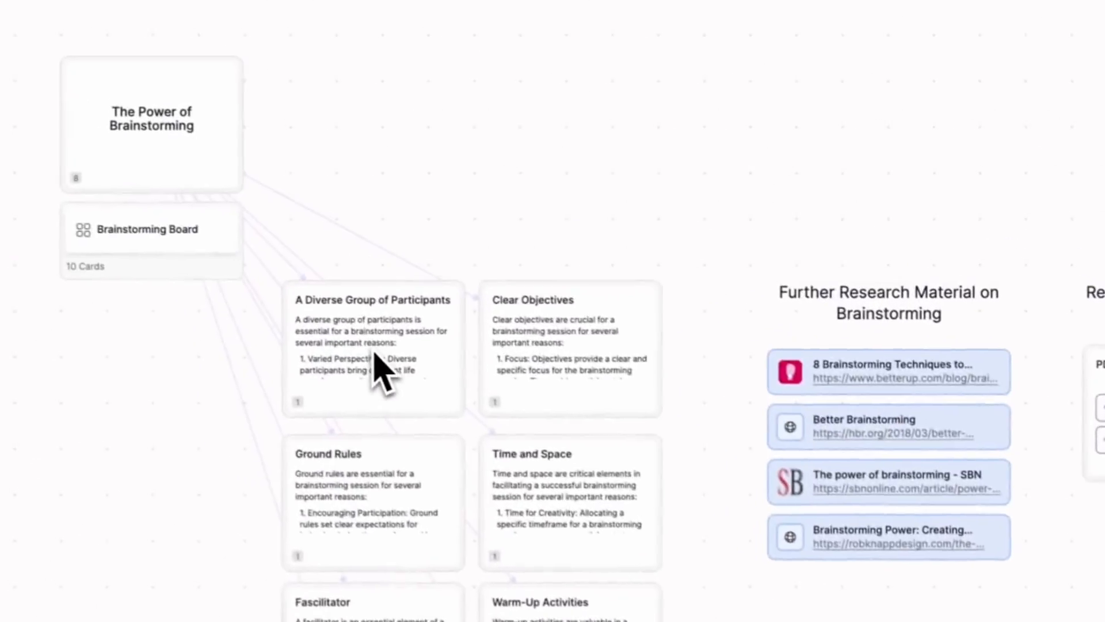
- Open the A Diverse Group of Participants and Clear Objectives cards beside the PDF and read through the open documents
click(379, 374)
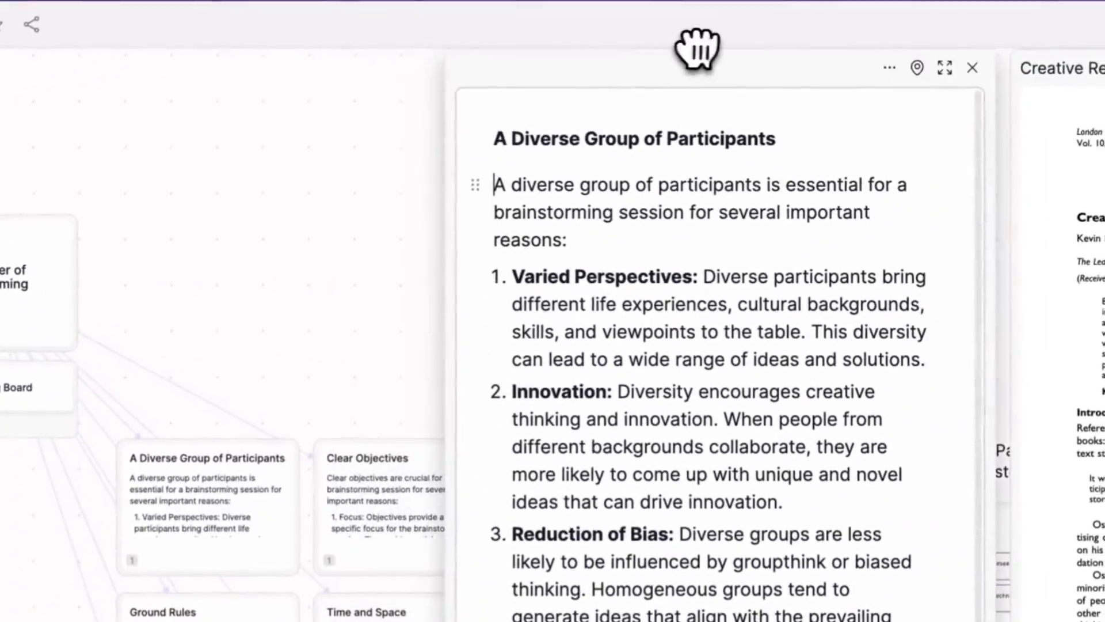
click(409, 467)
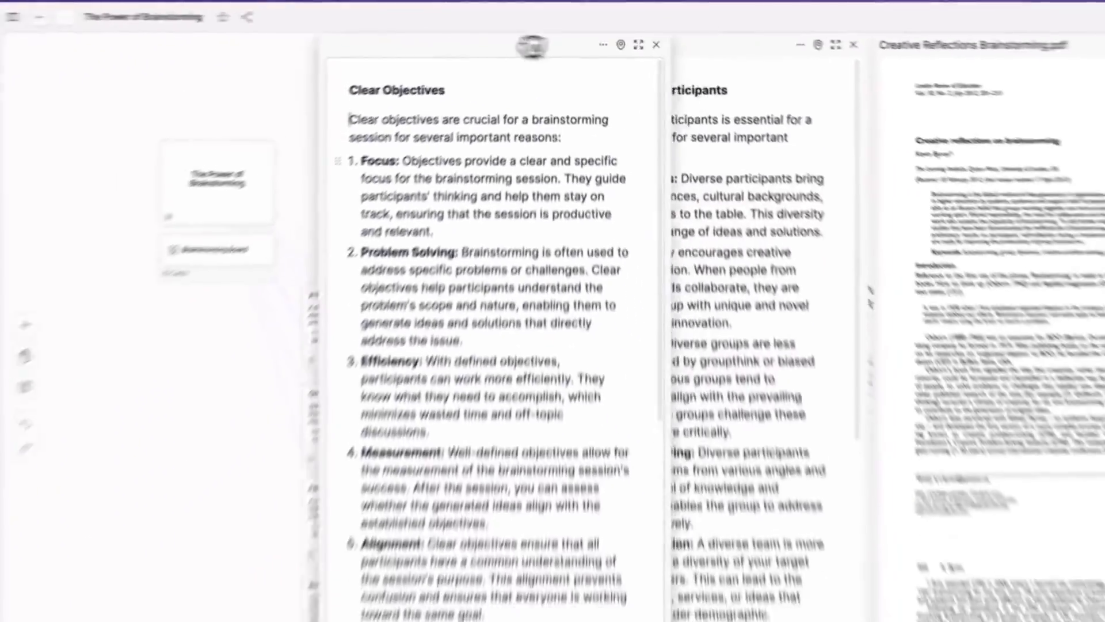
scroll(760, 345, down, 10)
scroll(973, 323, down, 10)
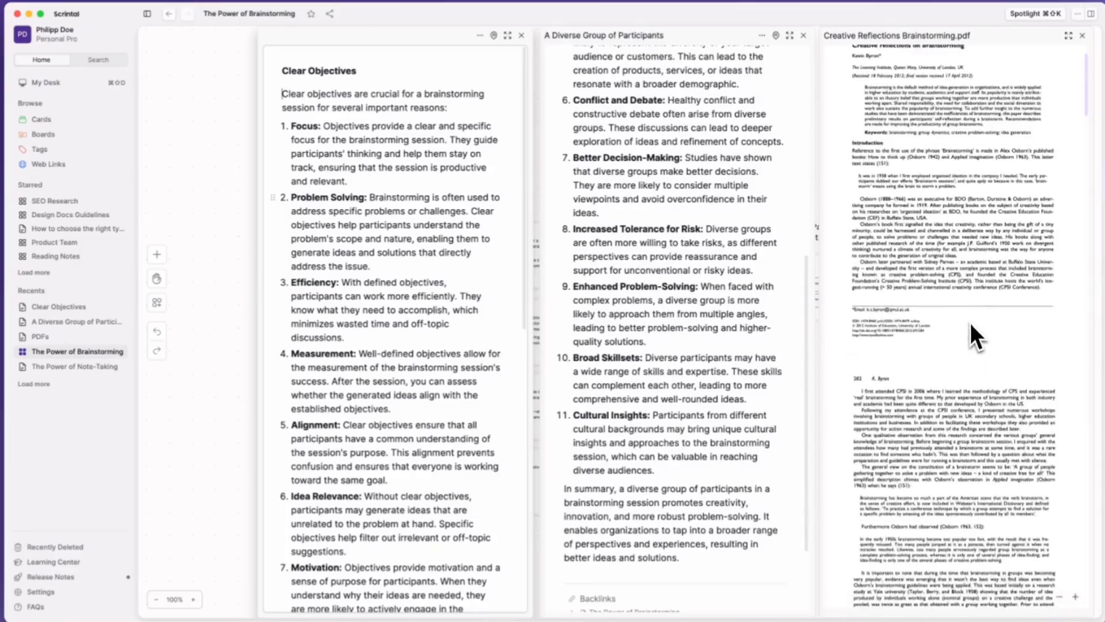
scroll(403, 306, down, 6)
- Close the Clear Objectives and A Diverse Group of Participants cards and the Creative Reflections Brainstorming PDF
click(522, 35)
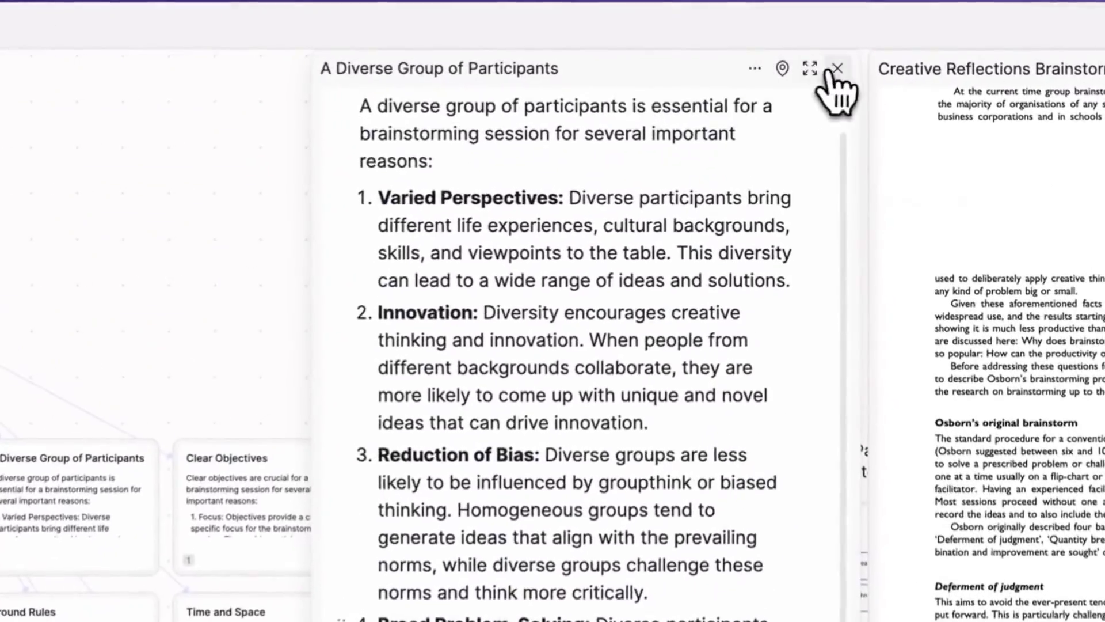
click(803, 35)
click(1067, 69)
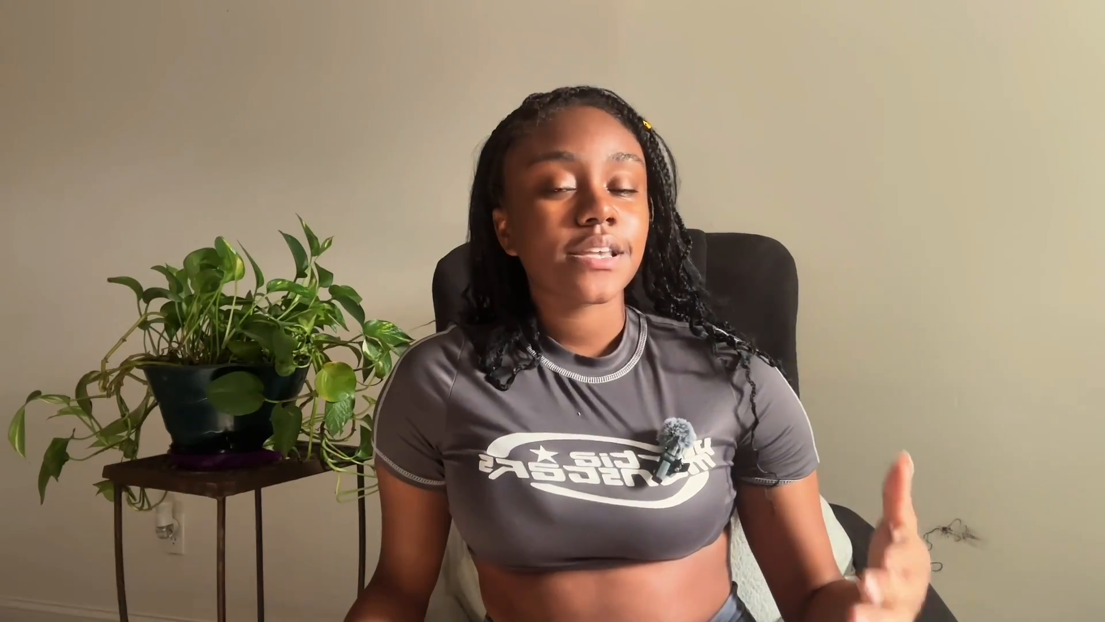